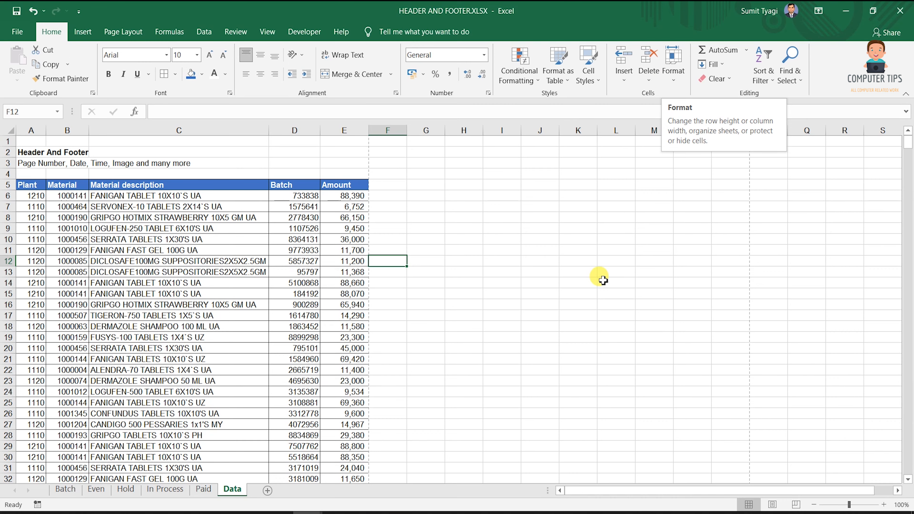
# Look through the data sheet and page through its print preview to examine the existing page header.
pyautogui.scroll(-20, 603, 280)
pyautogui.scroll(20, 603, 280)
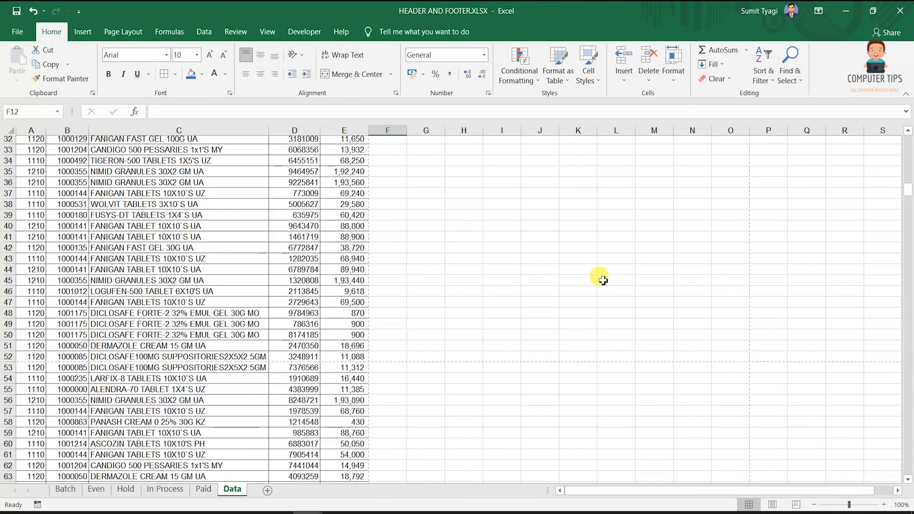
pyautogui.scroll(10, 591, 276)
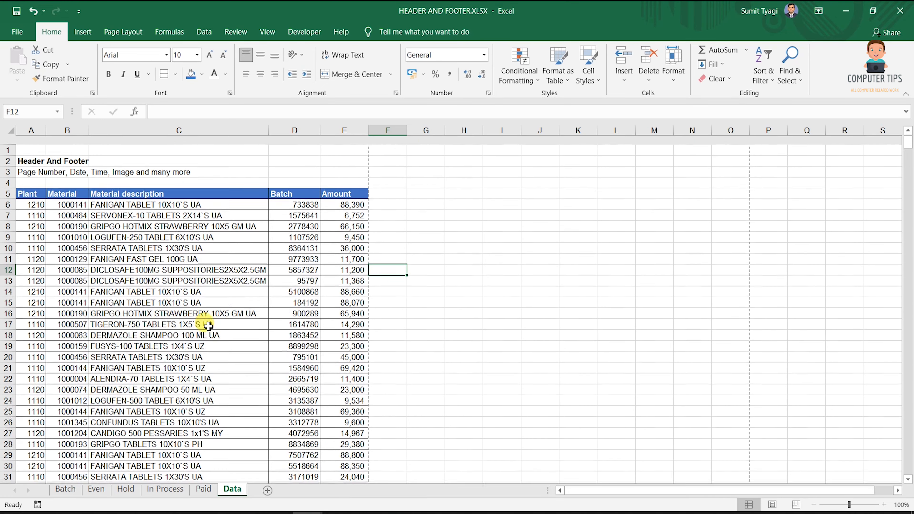
pyautogui.click(18, 206)
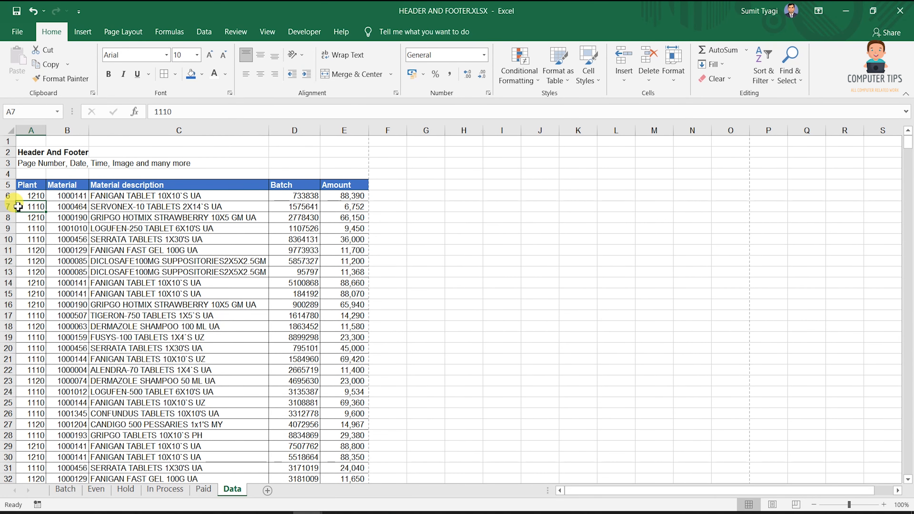
pyautogui.hotkey('ctrl', 'p')
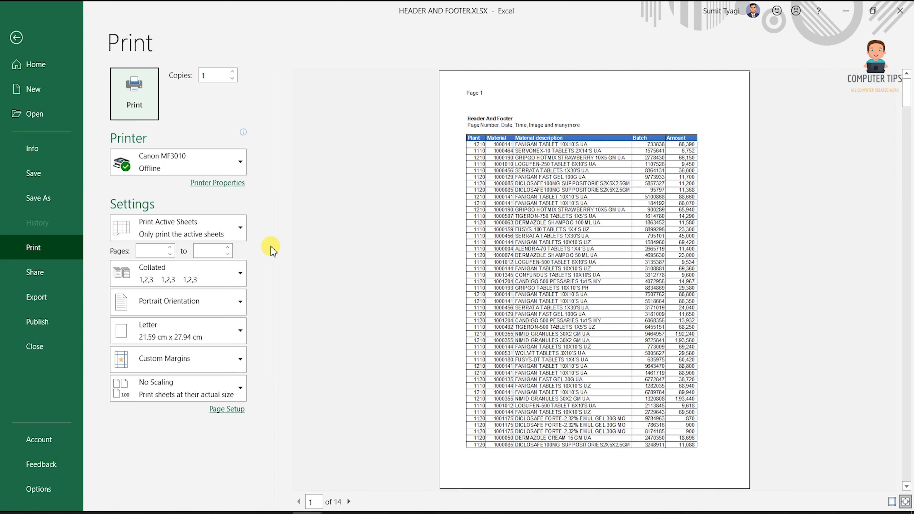
pyautogui.click(349, 501)
pyautogui.click(349, 502)
pyautogui.click(350, 502)
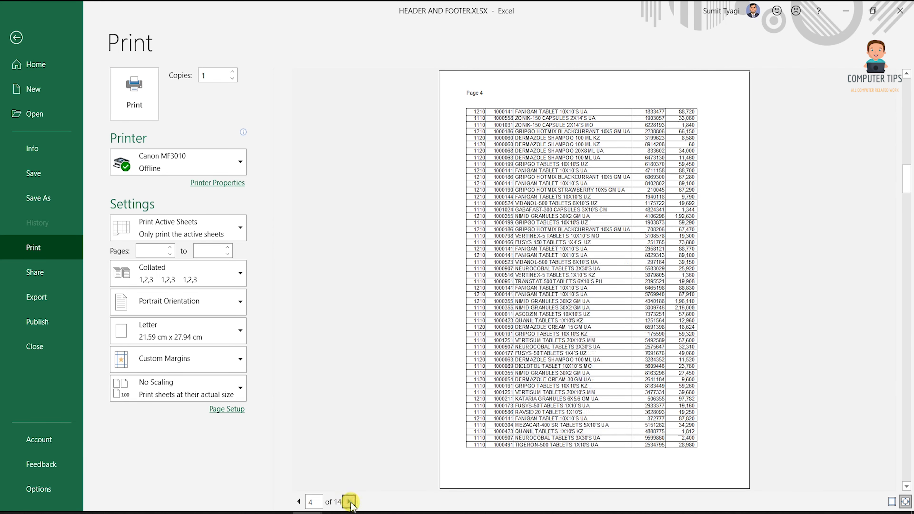
pyautogui.click(349, 503)
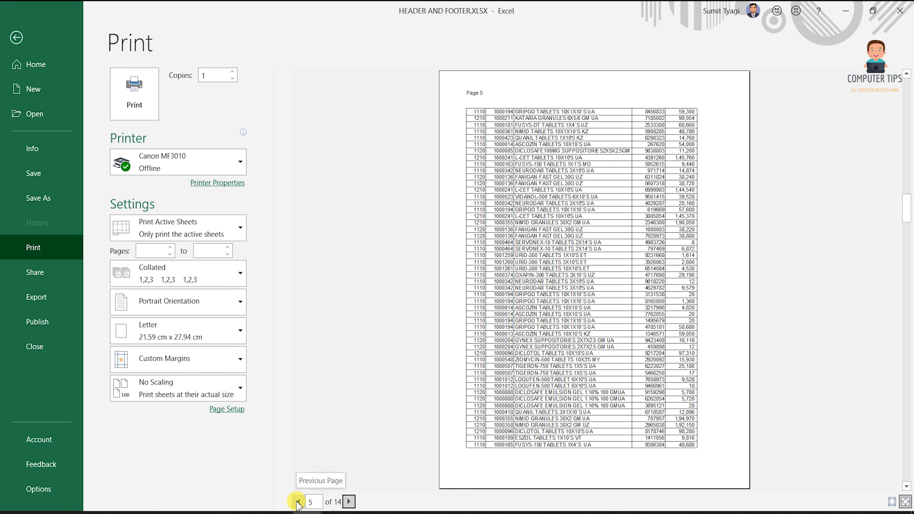
pyautogui.press('Escape')
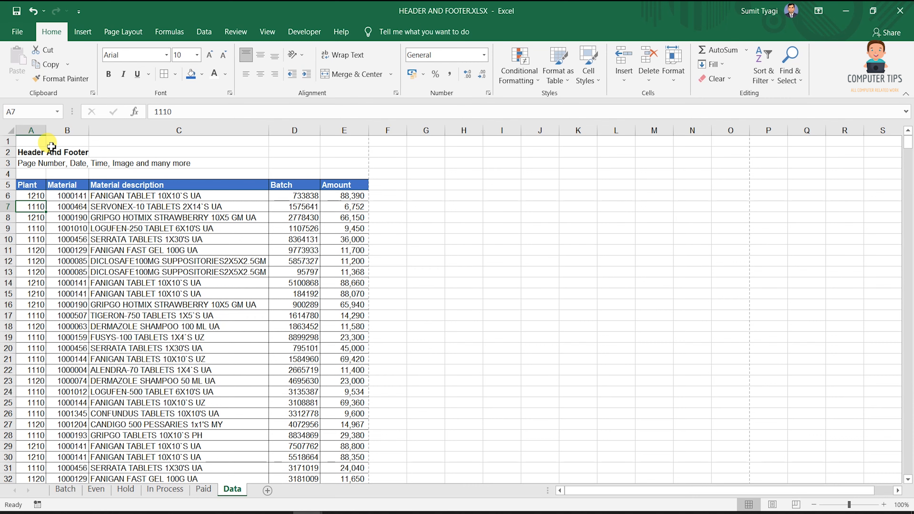
# Insert a header and footer on the Data sheet, starting from cell A1.
pyautogui.click(30, 143)
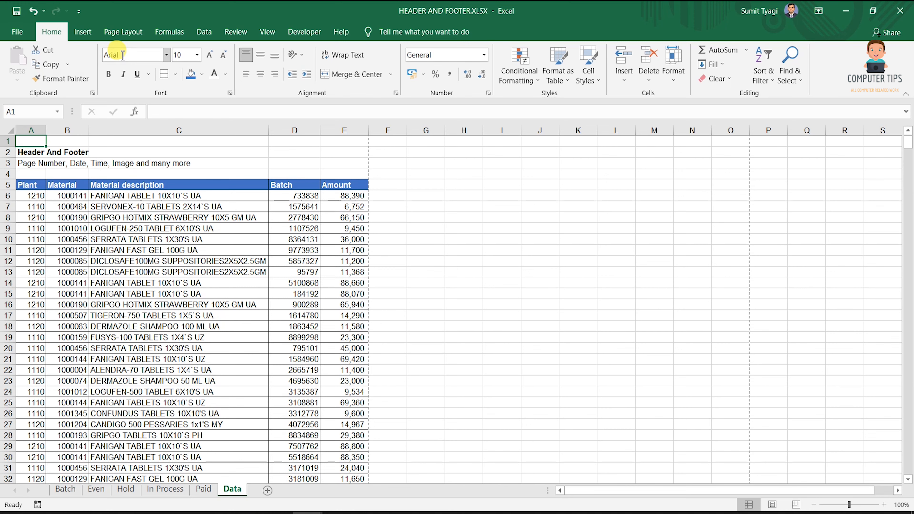
pyautogui.click(83, 31)
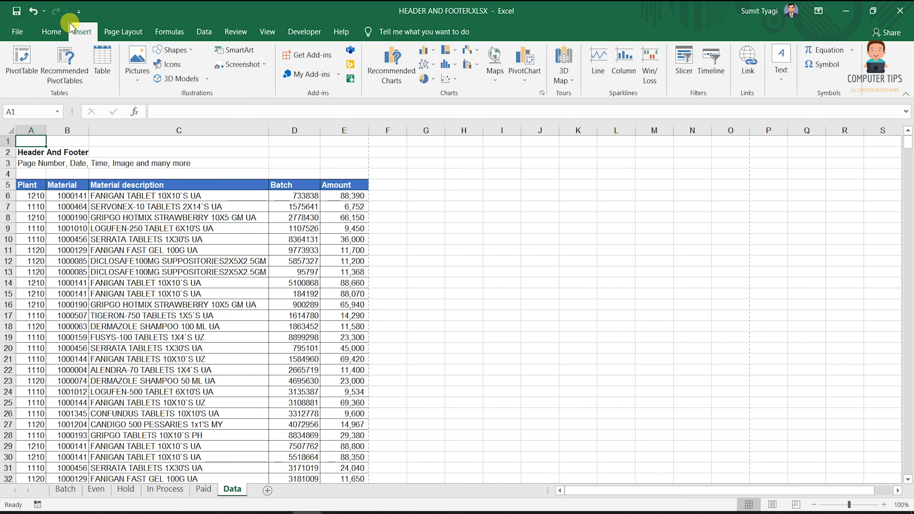
pyautogui.click(782, 78)
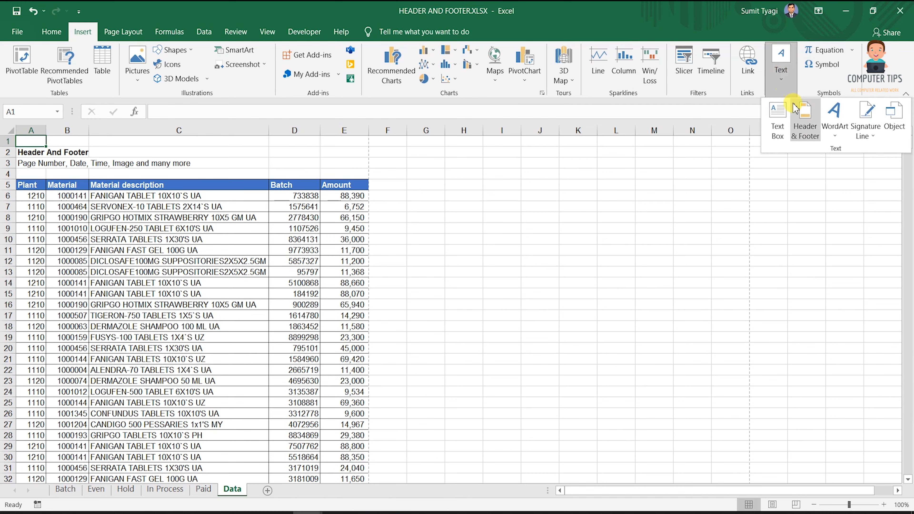
pyautogui.click(802, 117)
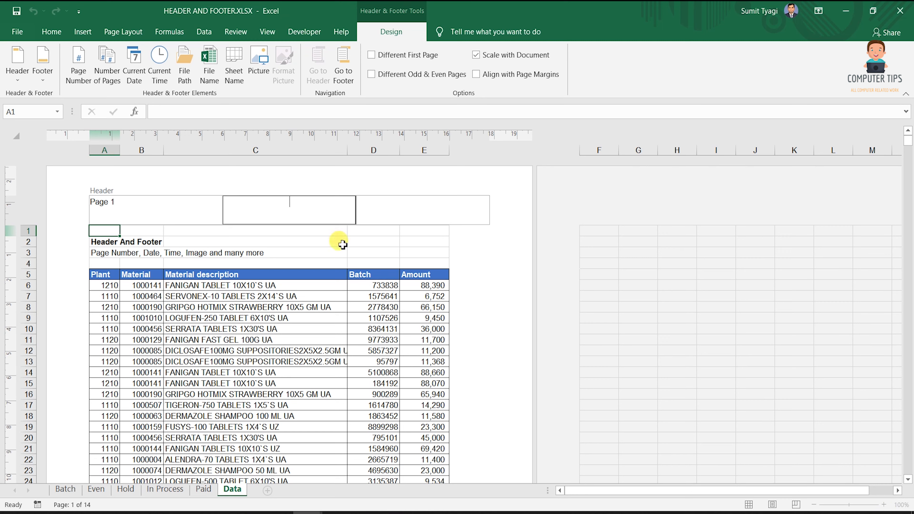
# Clear the existing page text from the left header section and enlarge the sheet view to 140%.
pyautogui.click(149, 195)
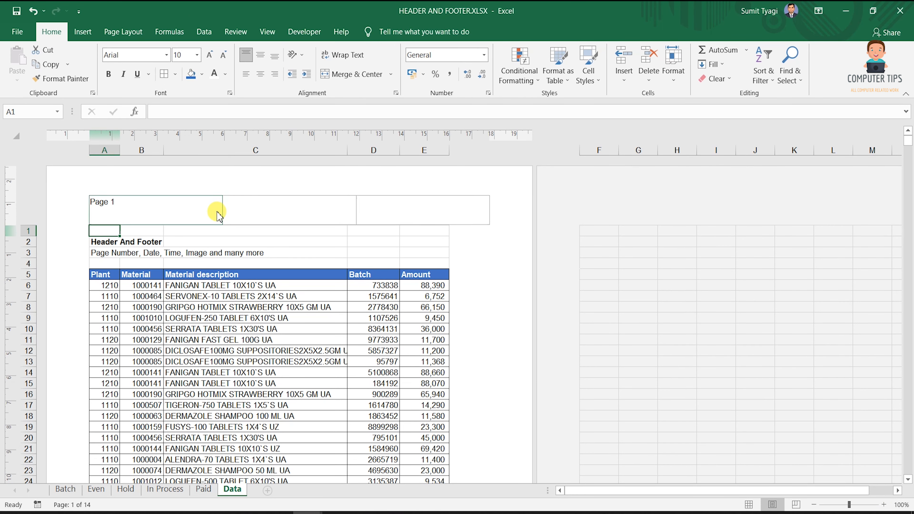
pyautogui.click(884, 505)
pyautogui.click(884, 505)
pyautogui.click(884, 505)
pyautogui.click(884, 505)
pyautogui.click(619, 238)
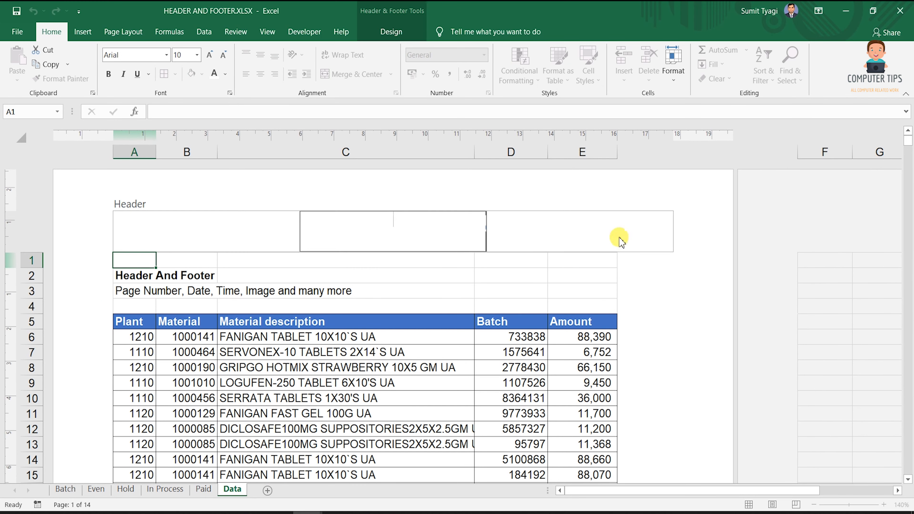
# Go through the left, center and right header sections to examine how the header is divided.
pyautogui.click(243, 230)
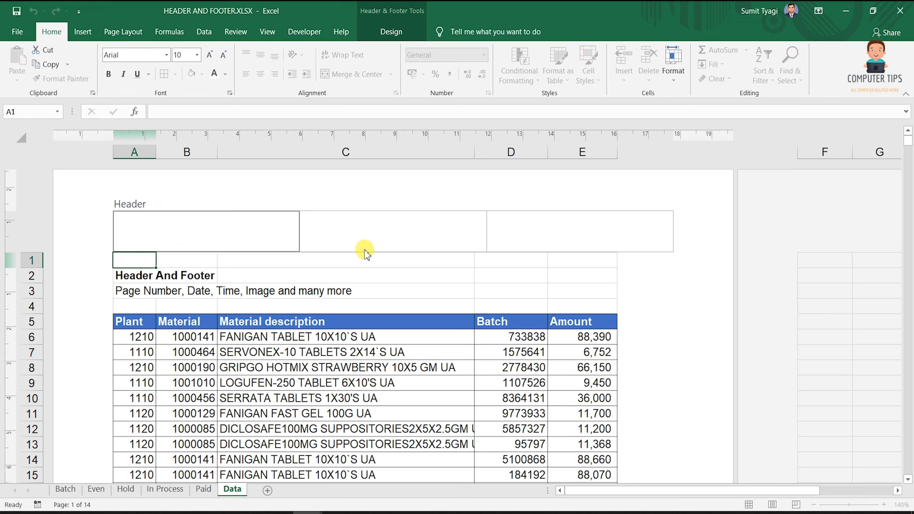
pyautogui.click(409, 217)
pyautogui.click(556, 232)
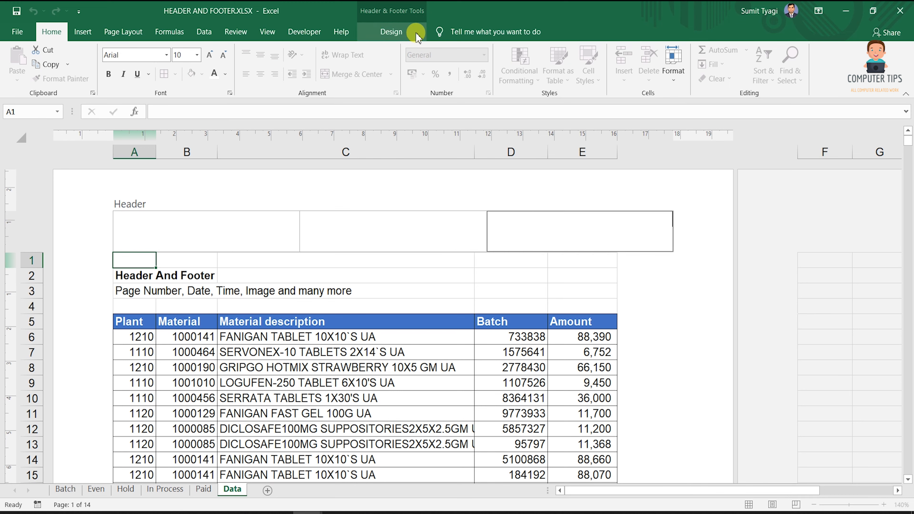
pyautogui.click(439, 273)
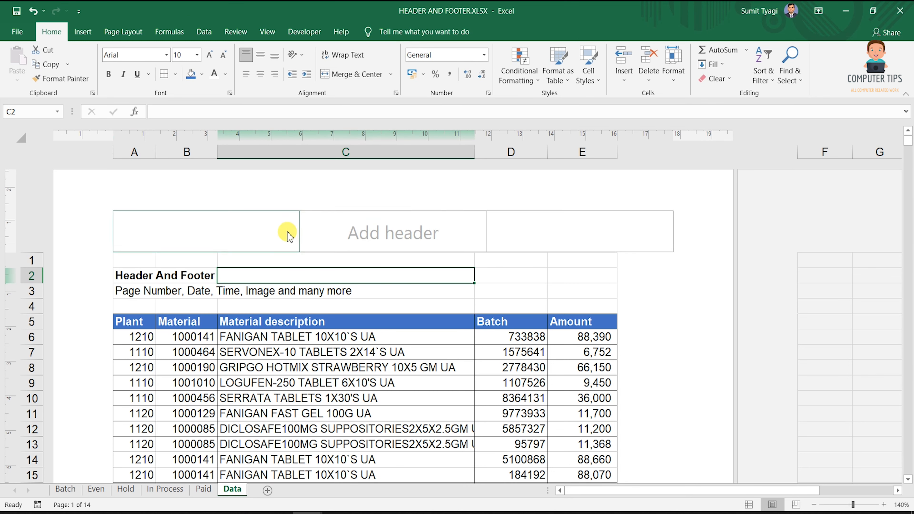
pyautogui.click(290, 236)
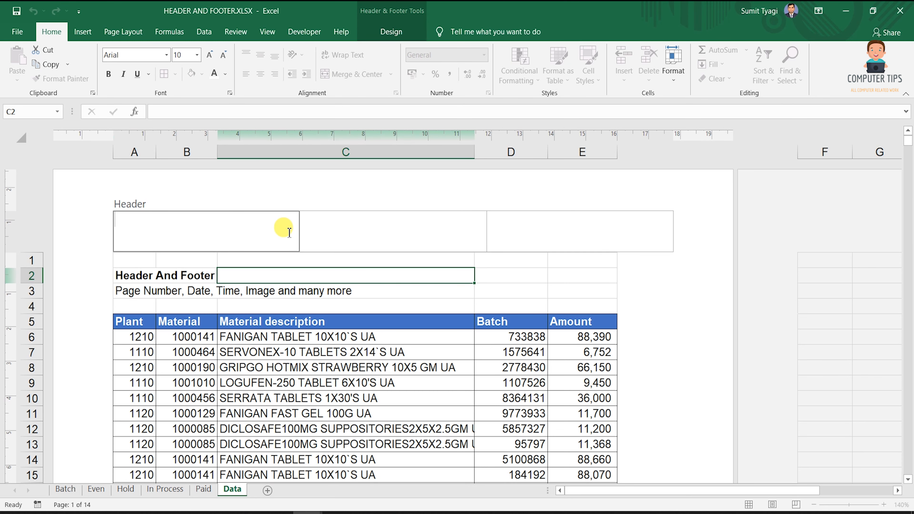
pyautogui.click(450, 224)
pyautogui.click(560, 235)
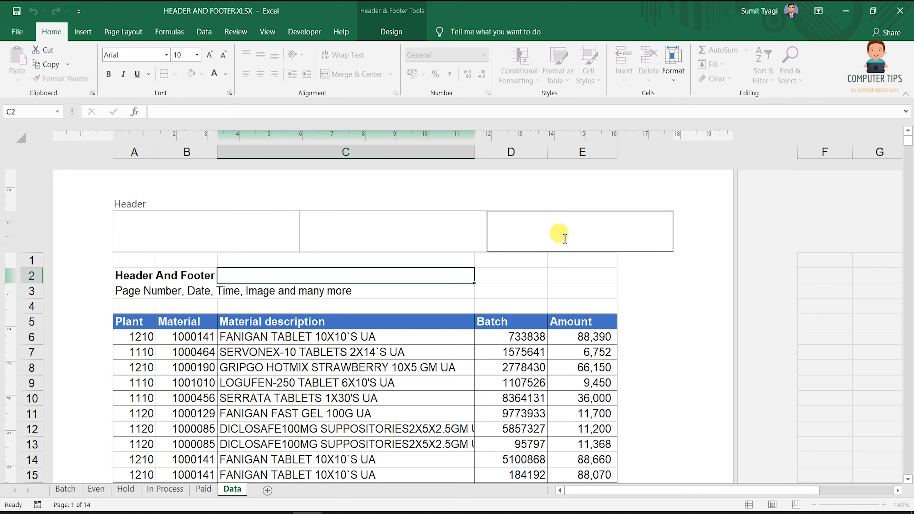
# Insert the automatic page number in the left header section and check it on the following page.
pyautogui.click(200, 216)
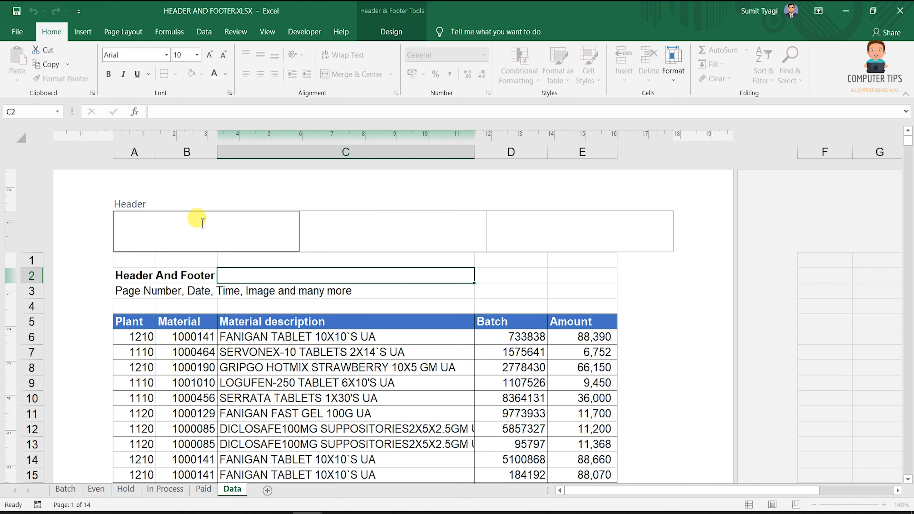
pyautogui.click(391, 32)
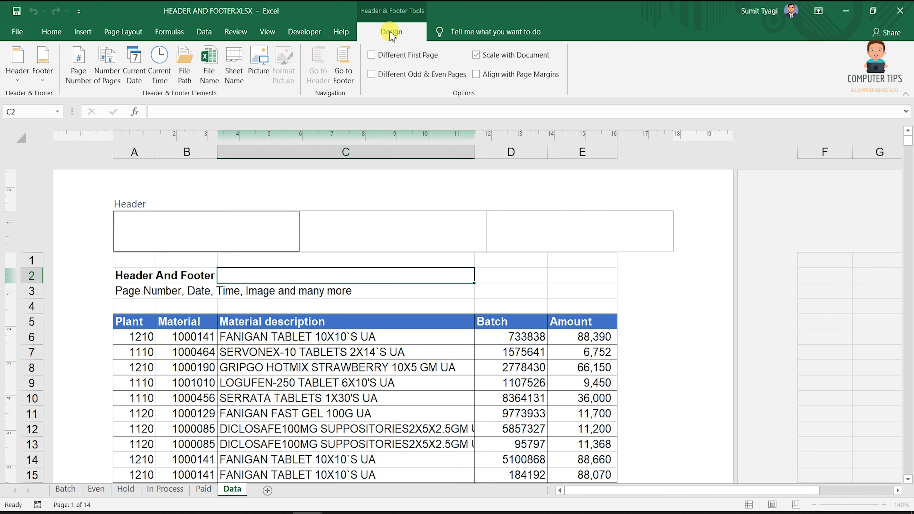
pyautogui.click(81, 72)
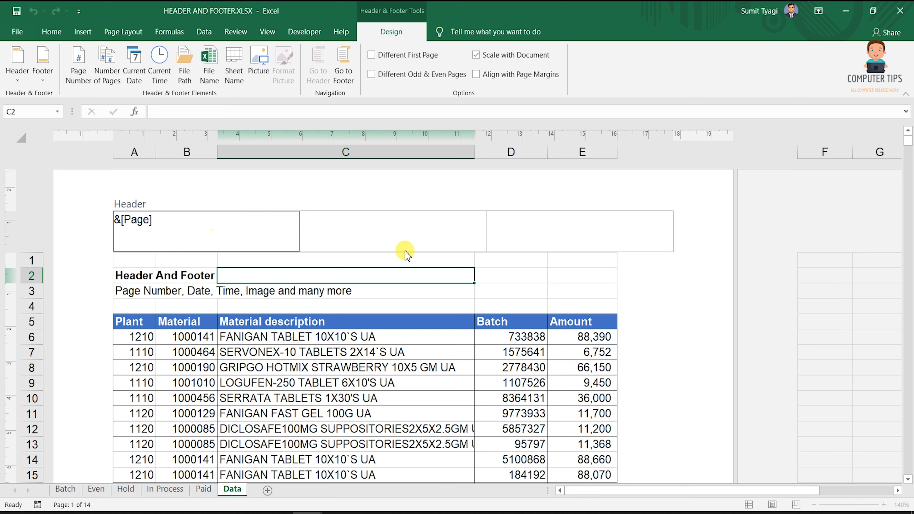
pyautogui.click(582, 302)
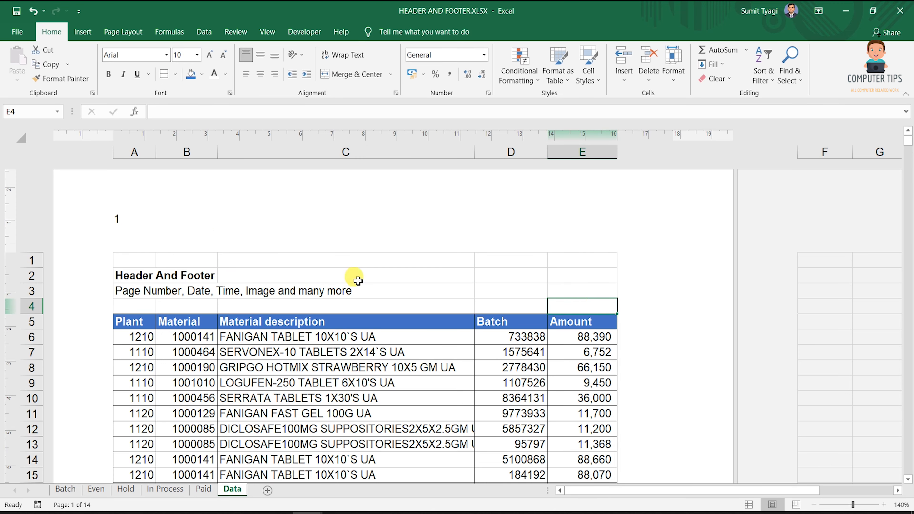
pyautogui.scroll(-15, 130, 231)
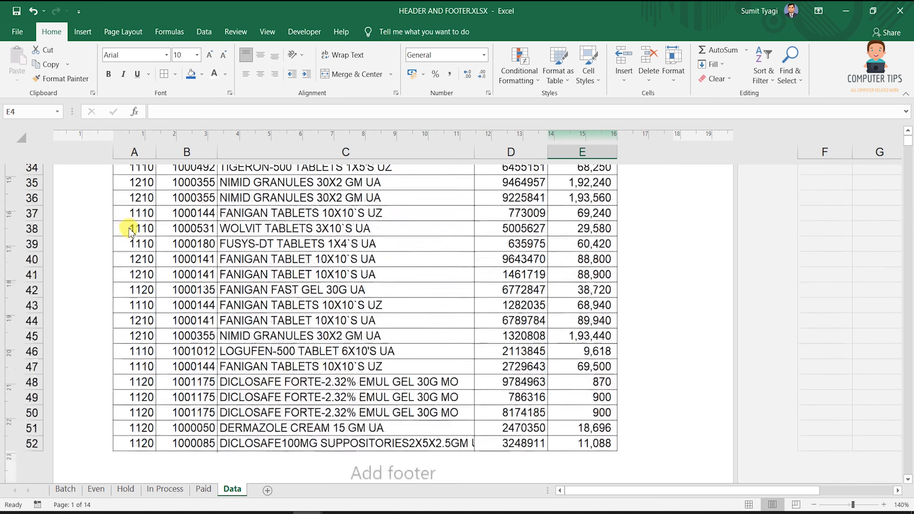
pyautogui.scroll(-16, 99, 302)
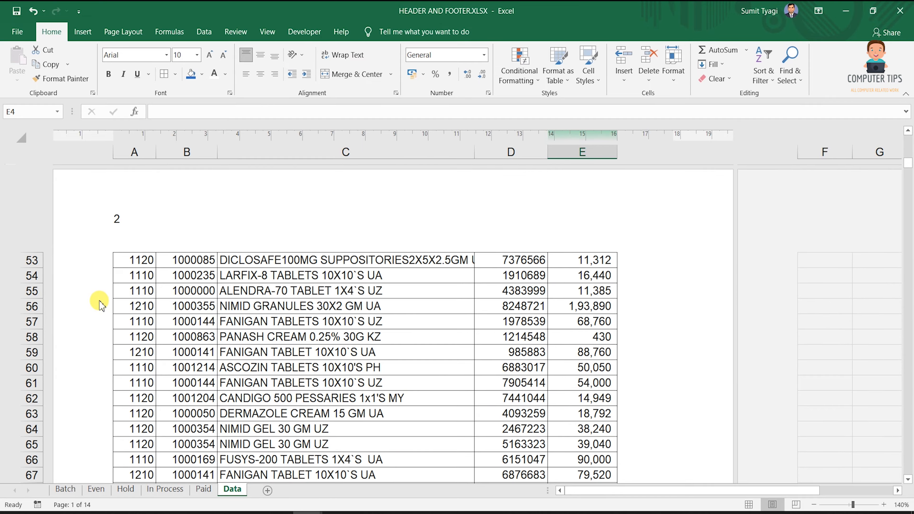
pyautogui.scroll(20, 99, 302)
pyautogui.scroll(10, 99, 302)
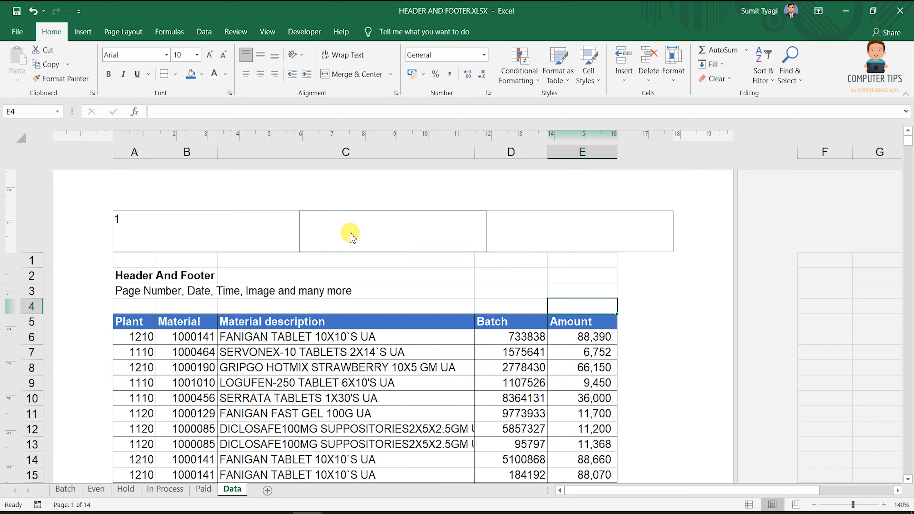
# Insert the current date in the center header section and check it across the following pages.
pyautogui.click(351, 234)
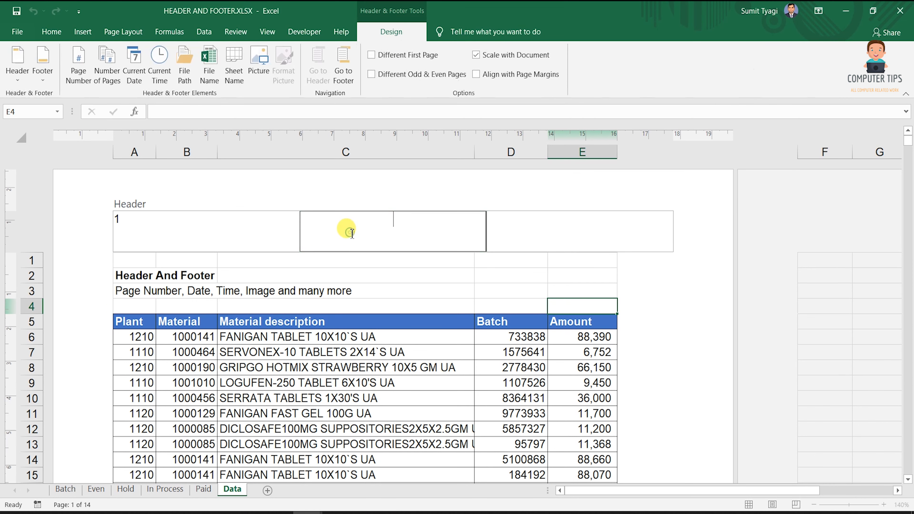
pyautogui.click(132, 81)
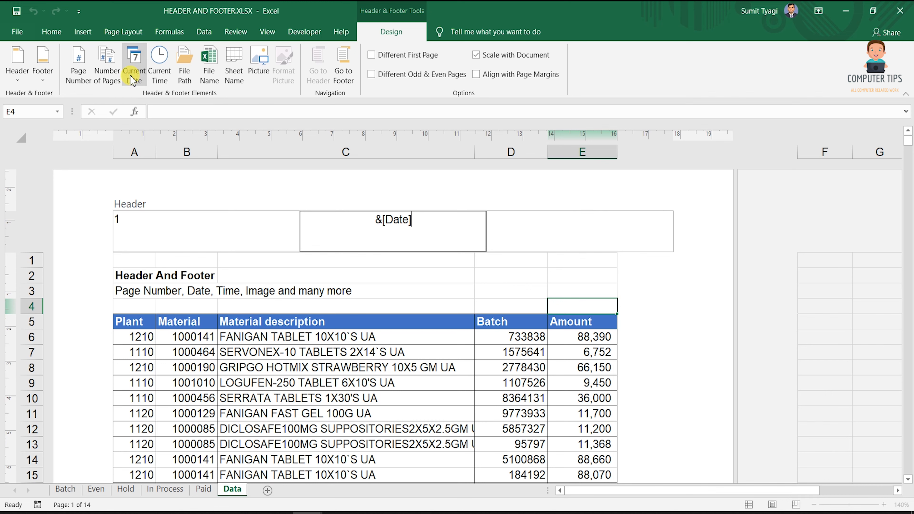
pyautogui.click(383, 307)
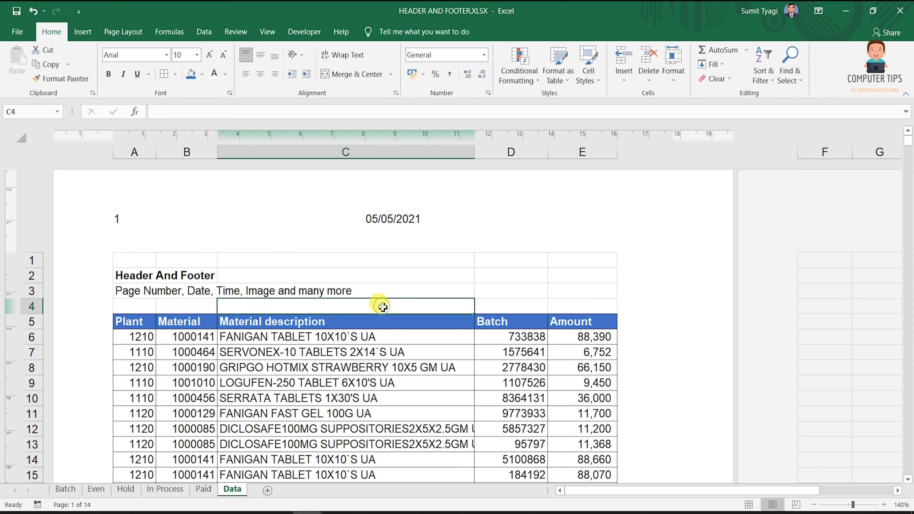
pyautogui.click(386, 230)
pyautogui.click(402, 271)
pyautogui.scroll(-1, 405, 270)
pyautogui.scroll(-20, 406, 271)
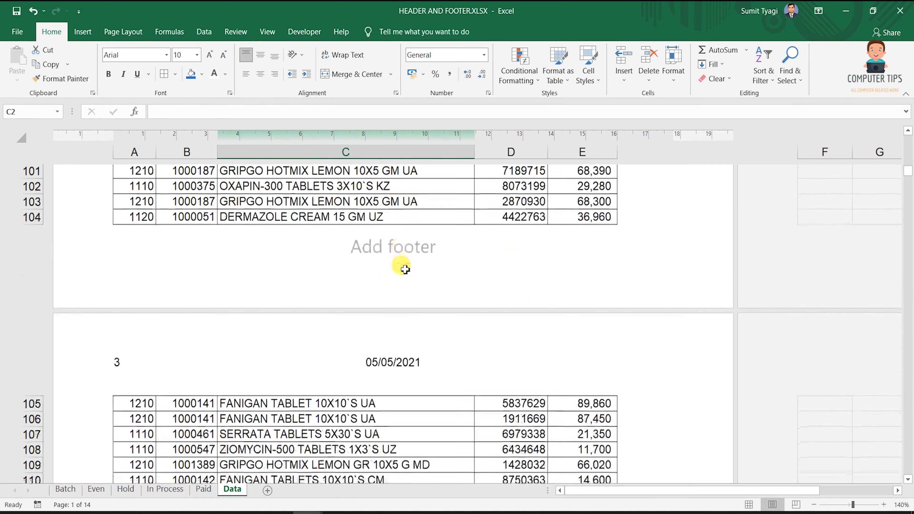
pyautogui.scroll(20, 405, 270)
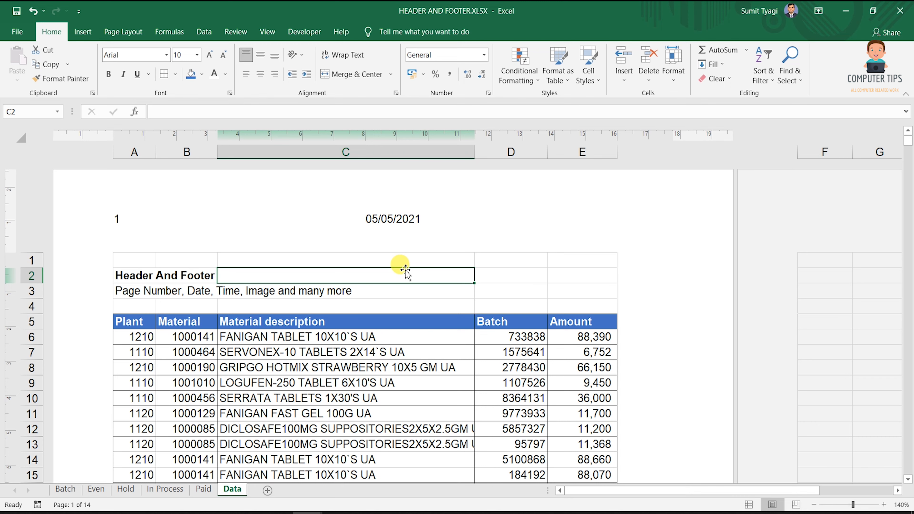
# Insert the current time in the right header section and leave header editing.
pyautogui.click(537, 228)
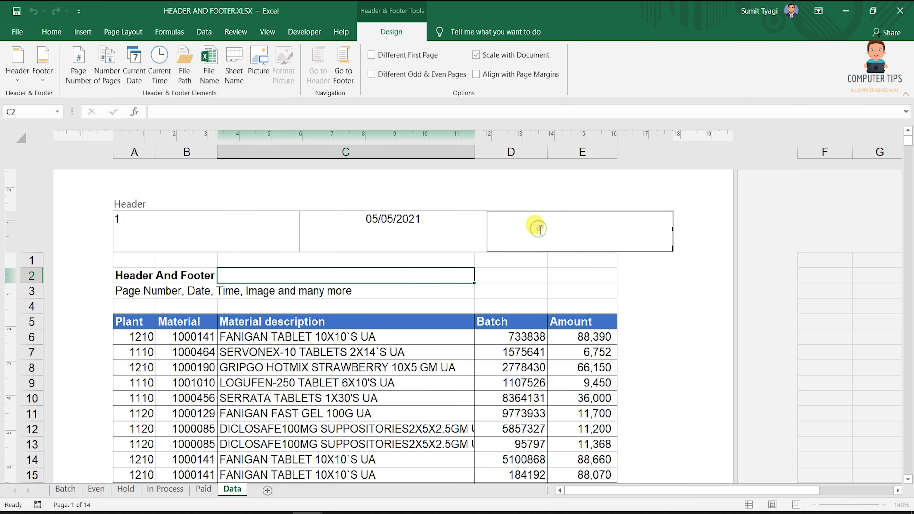
pyautogui.click(159, 65)
pyautogui.click(663, 403)
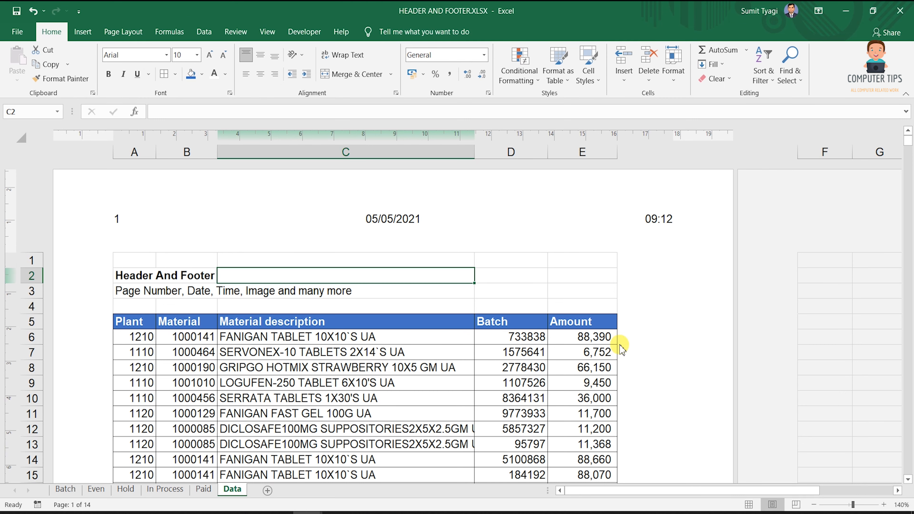
# Check the date and time field codes in the header, then look through the page.
pyautogui.click(459, 225)
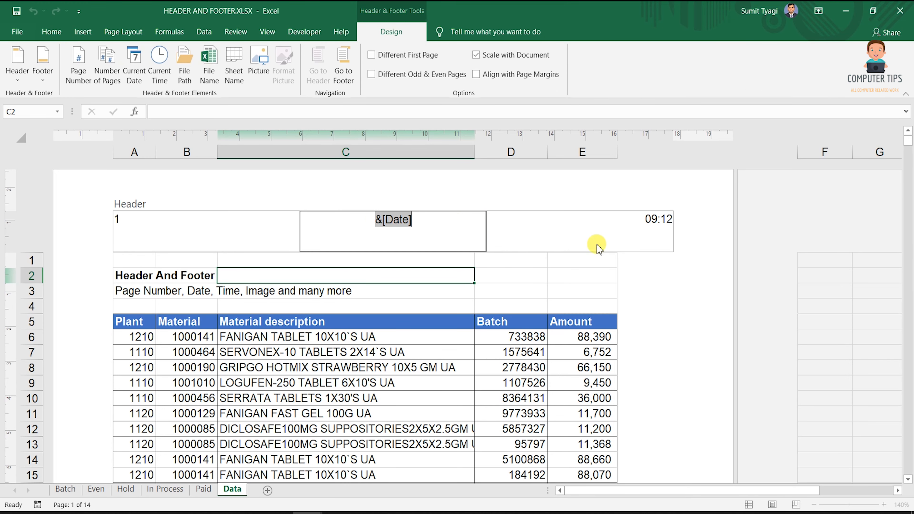
pyautogui.click(597, 244)
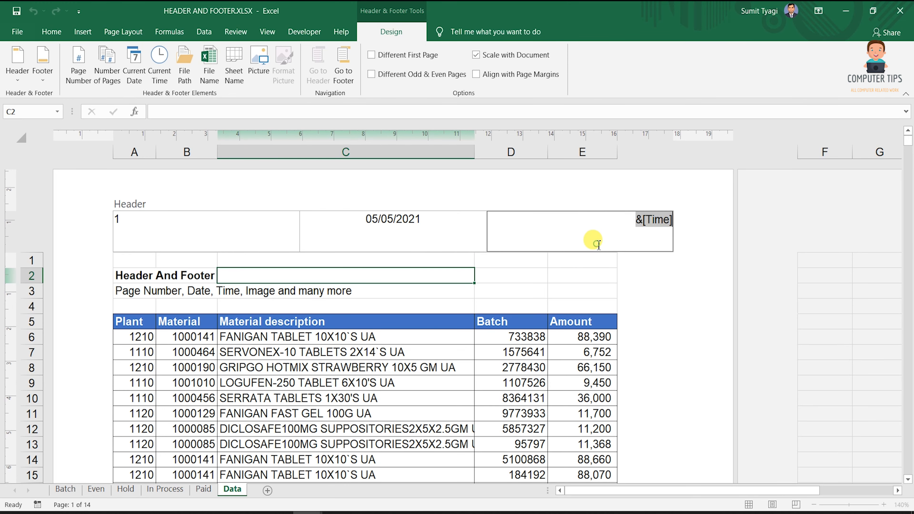
pyautogui.click(230, 363)
pyautogui.scroll(-15, 231, 363)
pyautogui.scroll(15, 241, 450)
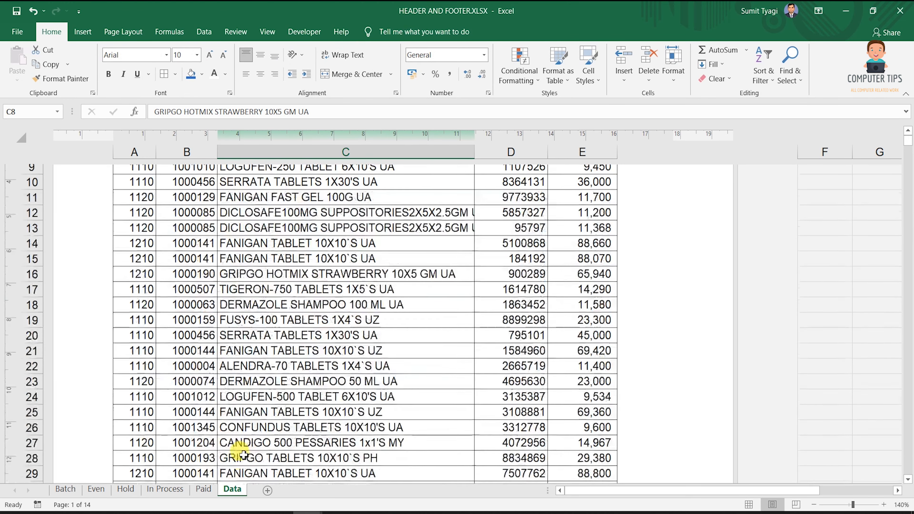
# Add the word "Page" before the page number code in the left header section and check it across the following pages.
pyautogui.click(126, 221)
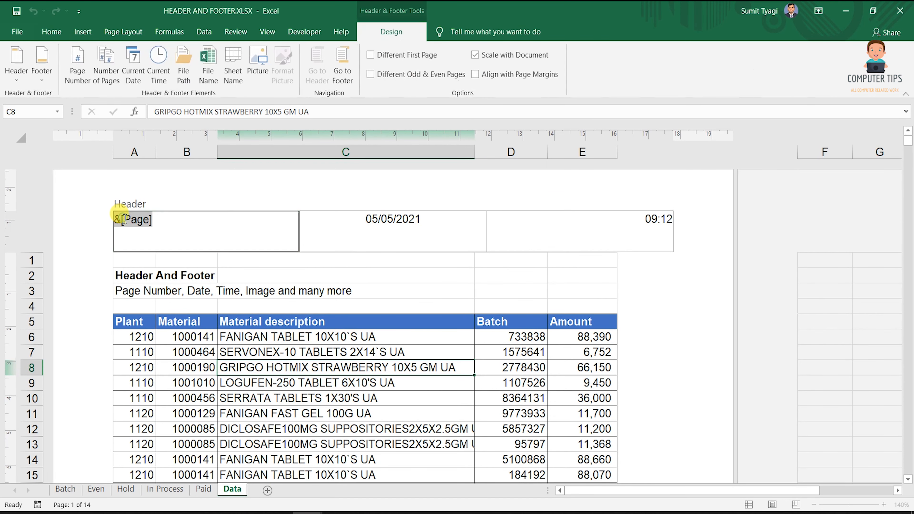
pyautogui.click(231, 337)
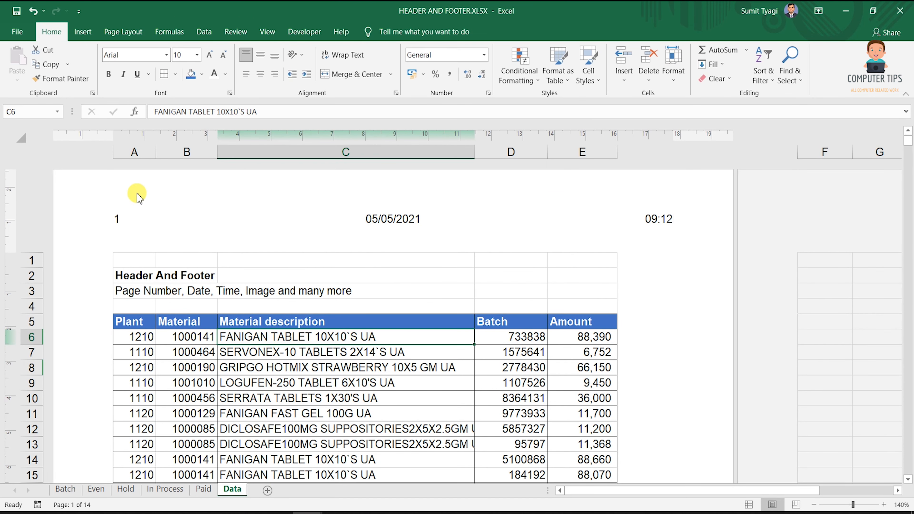
pyautogui.click(133, 224)
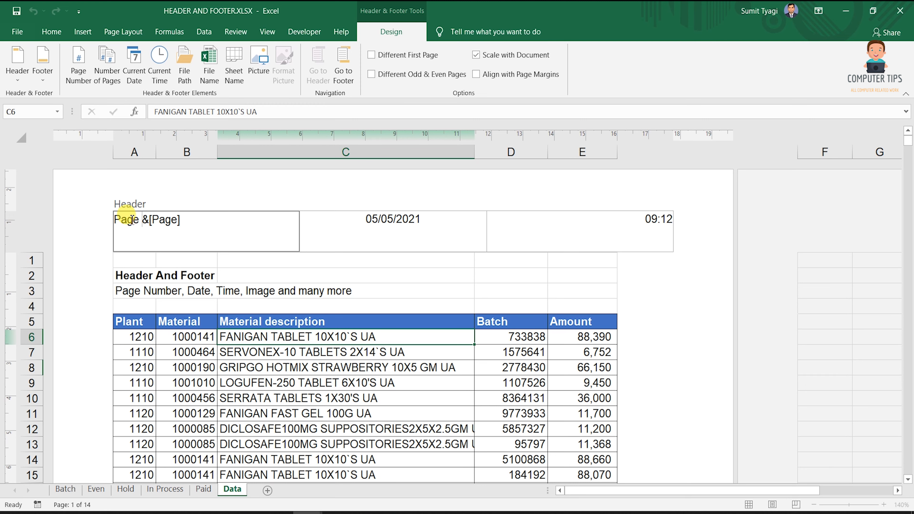
pyautogui.click(440, 302)
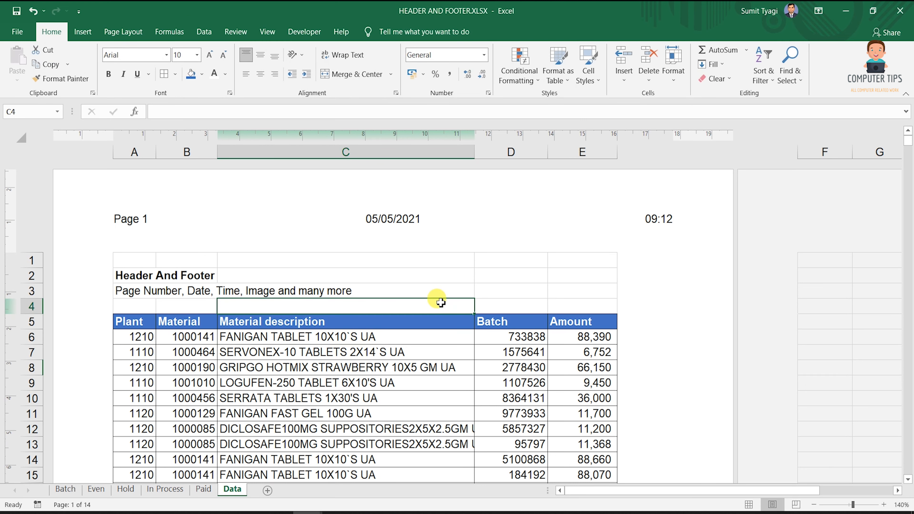
pyautogui.scroll(-3, 184, 230)
pyautogui.scroll(-20, 186, 233)
pyautogui.scroll(-6, 186, 229)
pyautogui.scroll(-17, 148, 363)
pyautogui.scroll(-15, 150, 364)
pyautogui.scroll(20, 151, 364)
pyautogui.scroll(20, 151, 364)
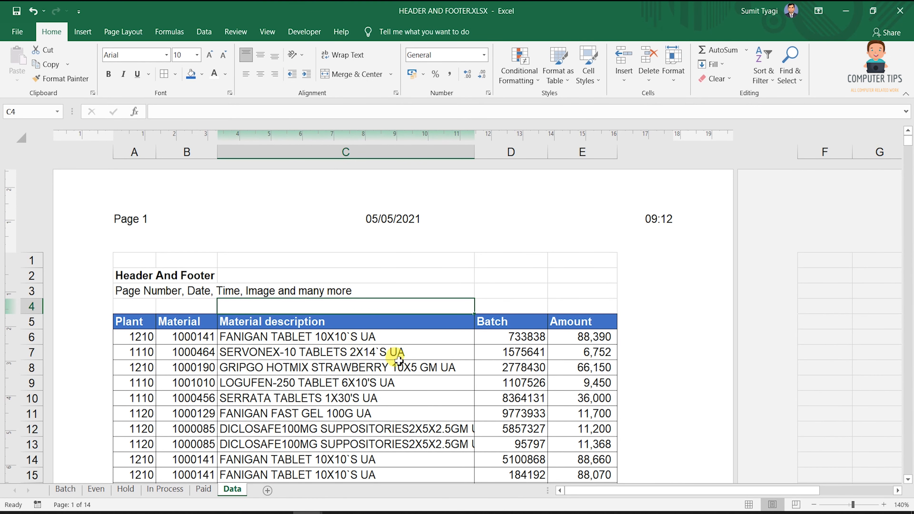
# Replace the date in the center header section with the file name element and leave header editing.
pyautogui.click(391, 216)
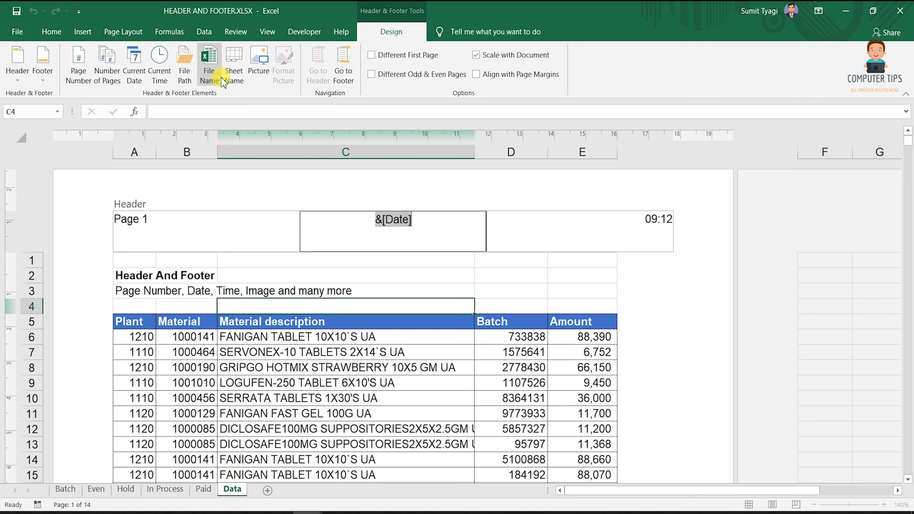
pyautogui.press('Delete')
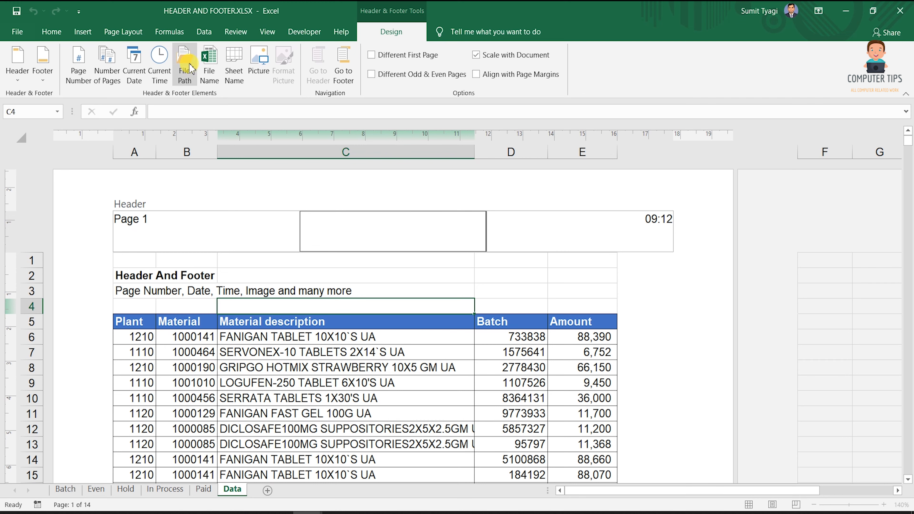
pyautogui.click(220, 62)
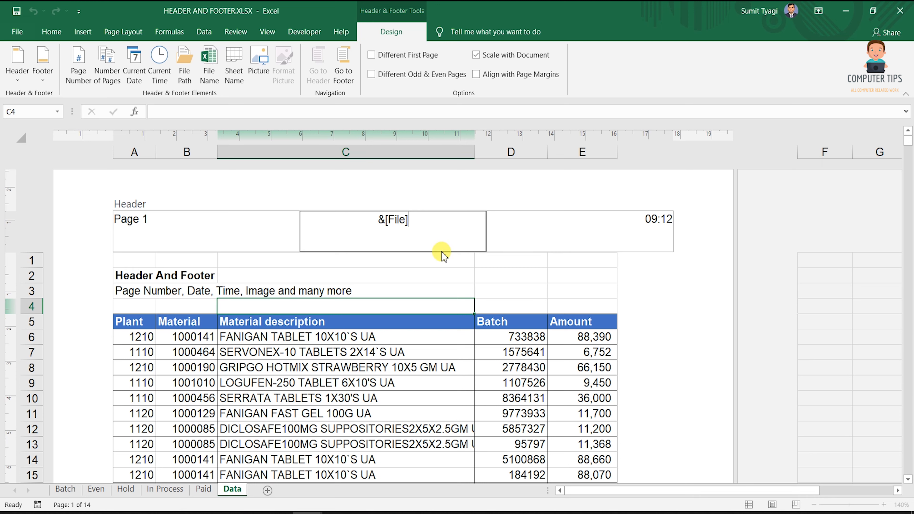
pyautogui.click(453, 275)
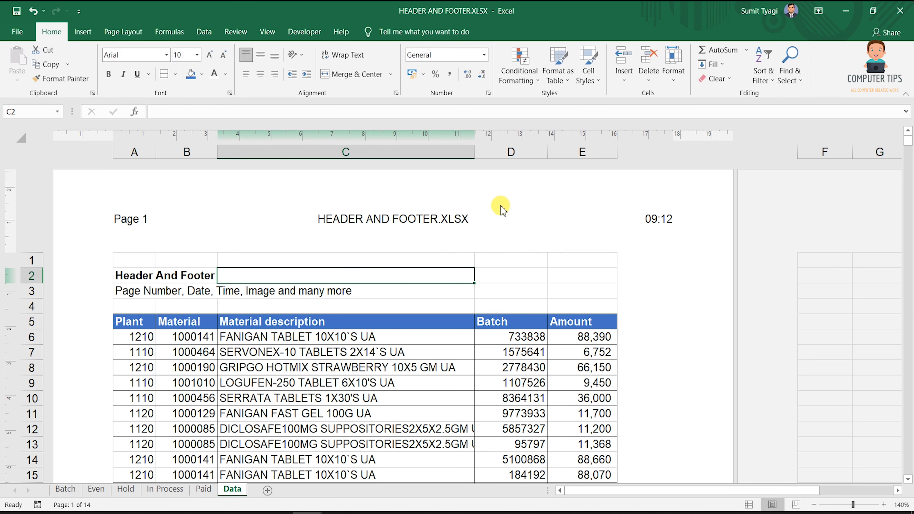
# Replace the time in the right header section with the sheet name element and leave header editing.
pyautogui.click(574, 238)
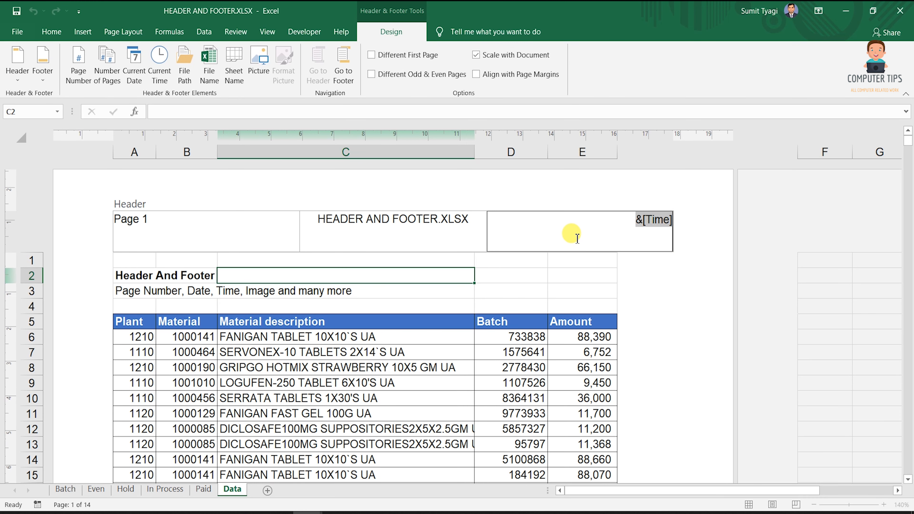
pyautogui.press('Delete')
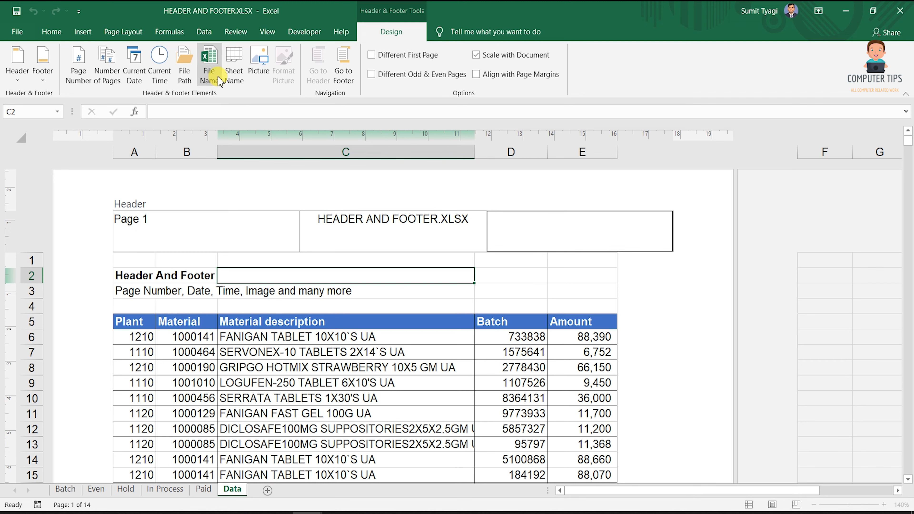
pyautogui.click(232, 64)
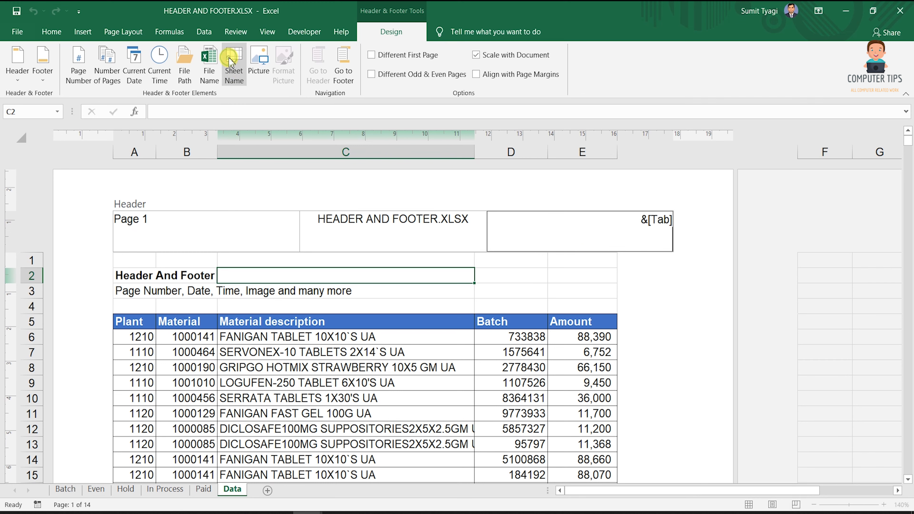
pyautogui.click(522, 298)
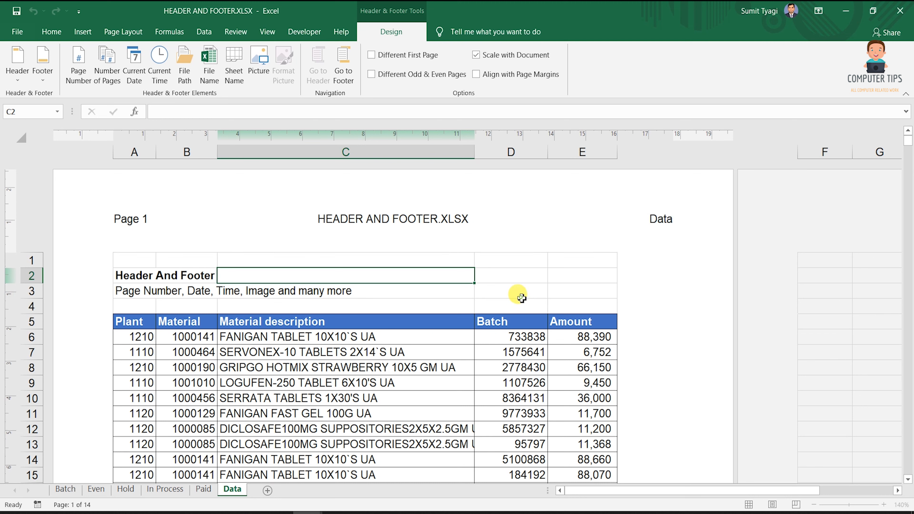
# Replace the right header section's content with "Created By" and the author's full name, and check it on the following page.
pyautogui.click(372, 218)
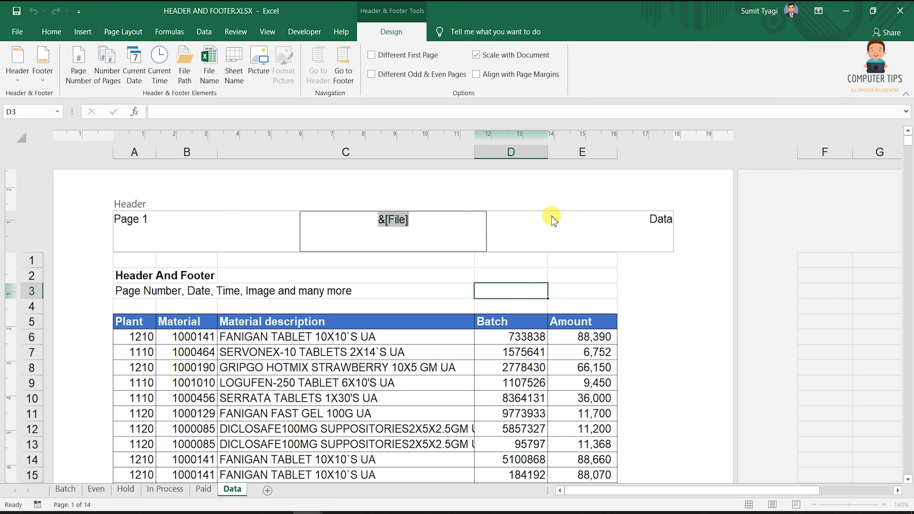
pyautogui.click(565, 220)
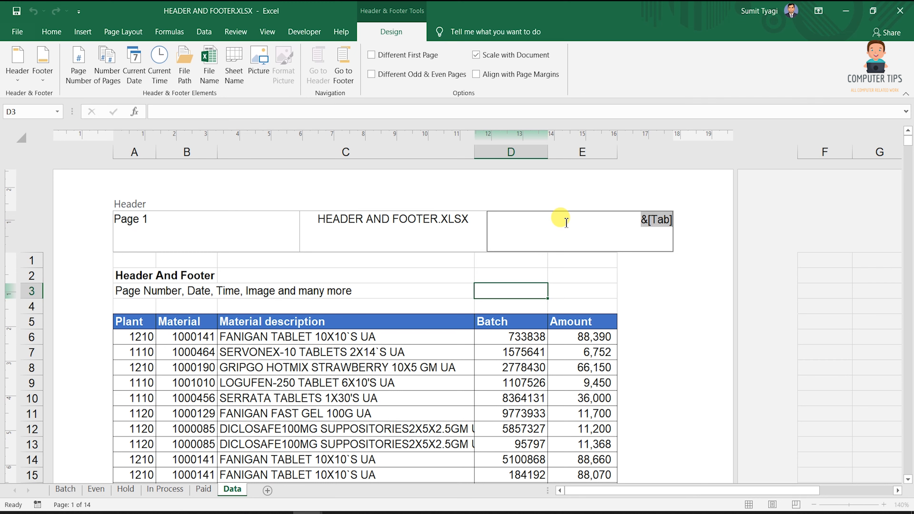
pyautogui.write('Crea')
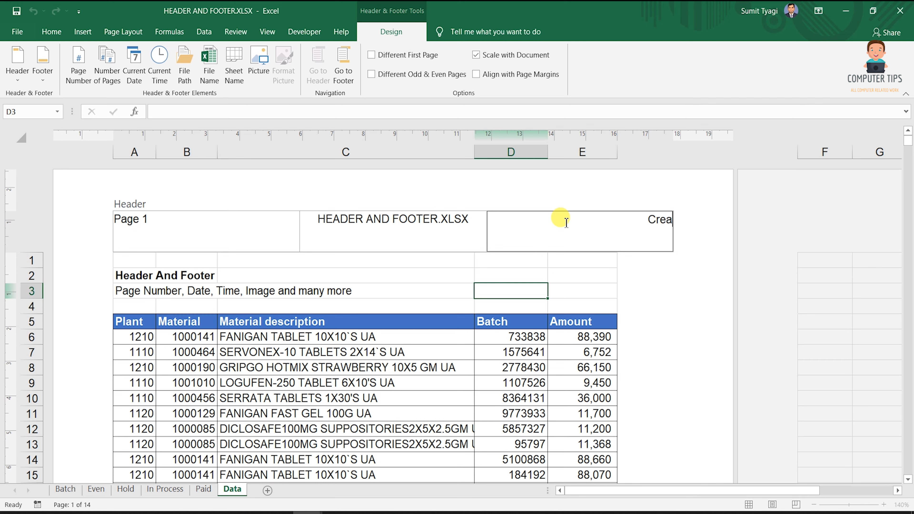
pyautogui.write('ted By SUmi')
pyautogui.press('BackSpace')
pyautogui.press('BackSpace')
pyautogui.press('BackSpace')
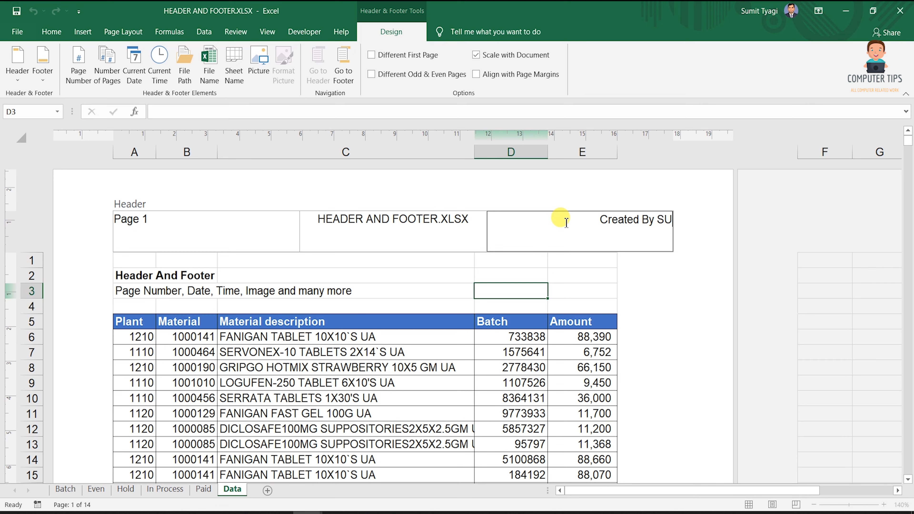
pyautogui.write('umit tyagi')
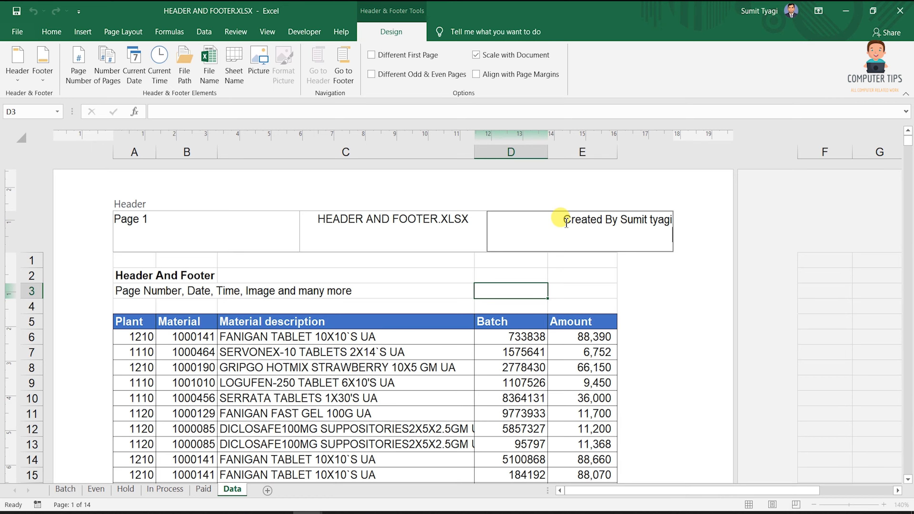
pyautogui.click(670, 314)
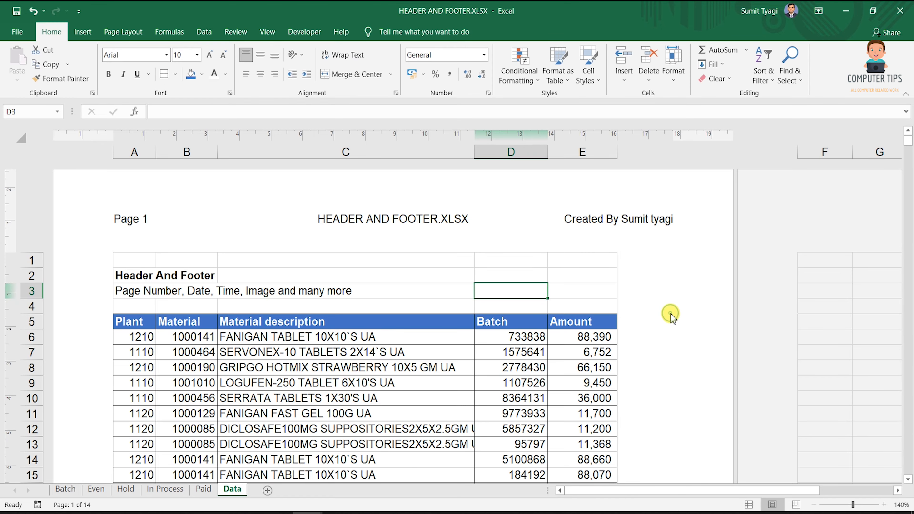
pyautogui.scroll(-10, 672, 315)
pyautogui.scroll(-8, 672, 315)
pyautogui.scroll(5, 672, 315)
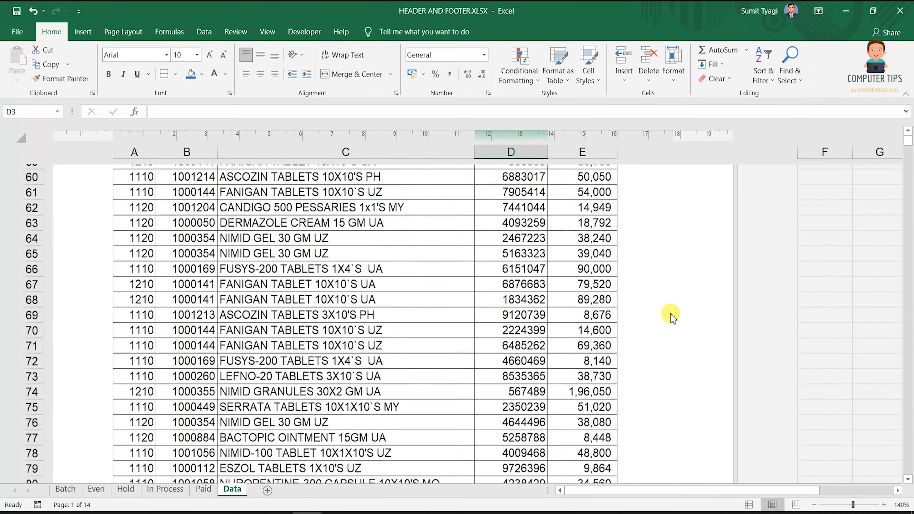
pyautogui.scroll(-2, 672, 315)
pyautogui.scroll(15, 669, 312)
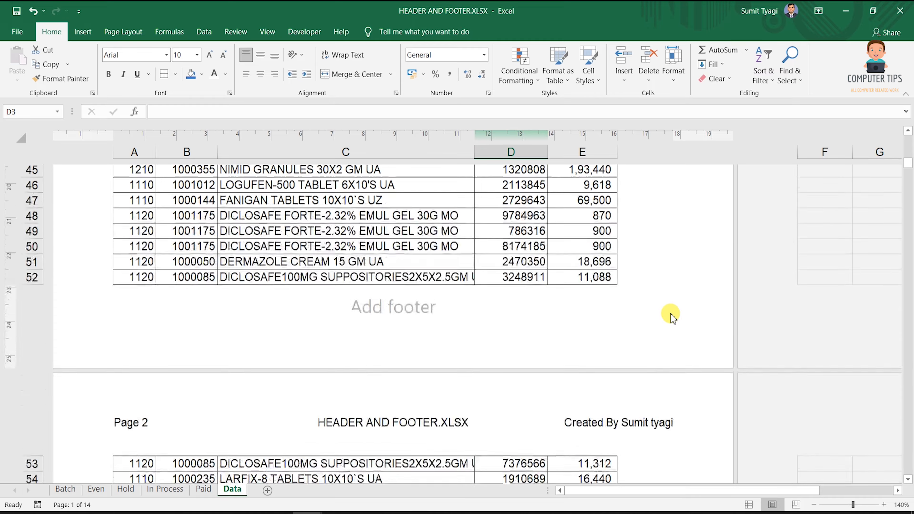
# Insert the automatic page number in the left footer section of the first page and leave footer editing.
pyautogui.scroll(-3, 329, 324)
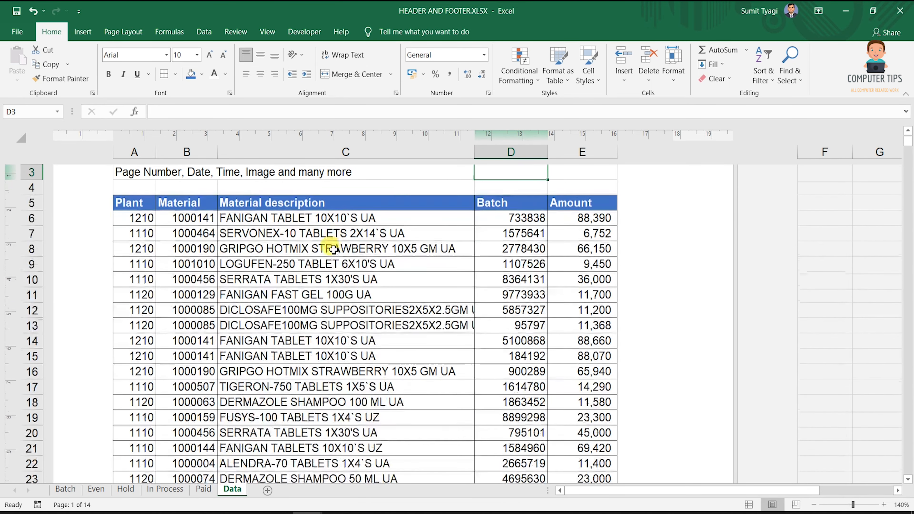
pyautogui.scroll(-12, 334, 296)
pyautogui.scroll(-3, 360, 249)
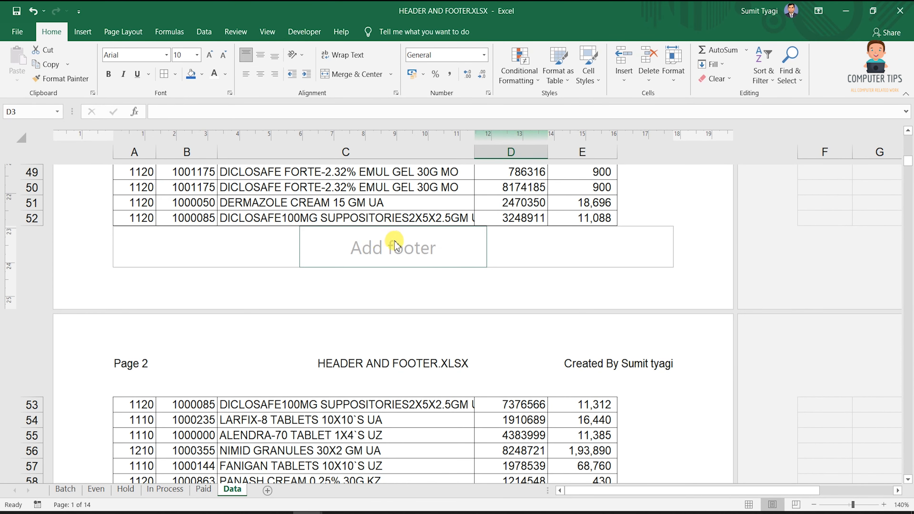
pyautogui.click(392, 239)
pyautogui.click(219, 235)
pyautogui.click(432, 243)
pyautogui.click(576, 243)
pyautogui.click(272, 238)
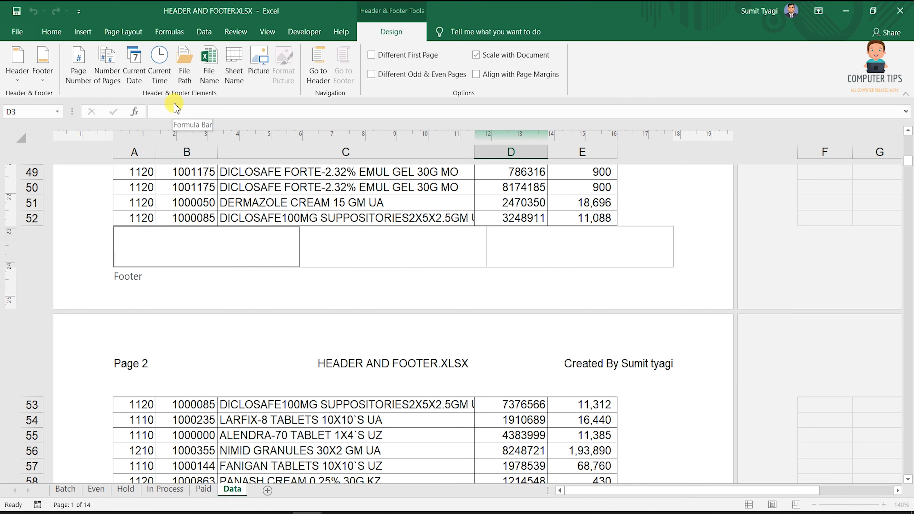
pyautogui.click(88, 82)
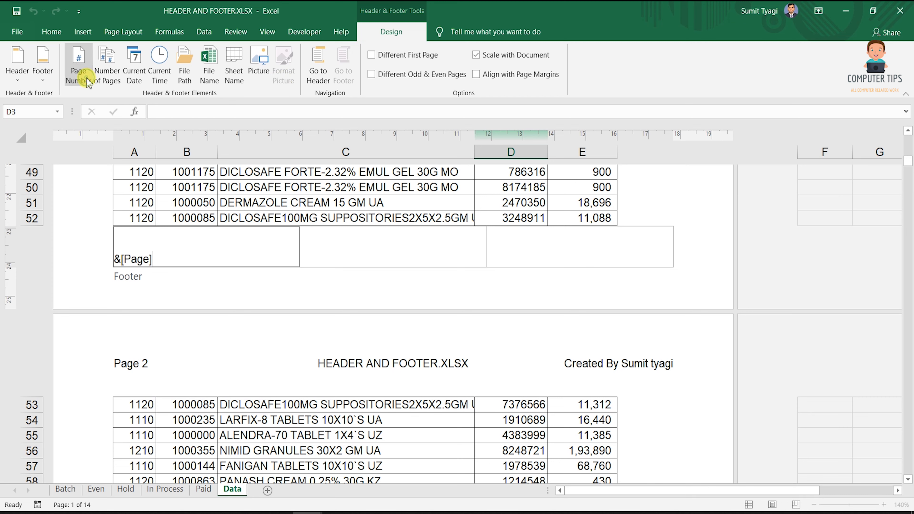
pyautogui.click(270, 274)
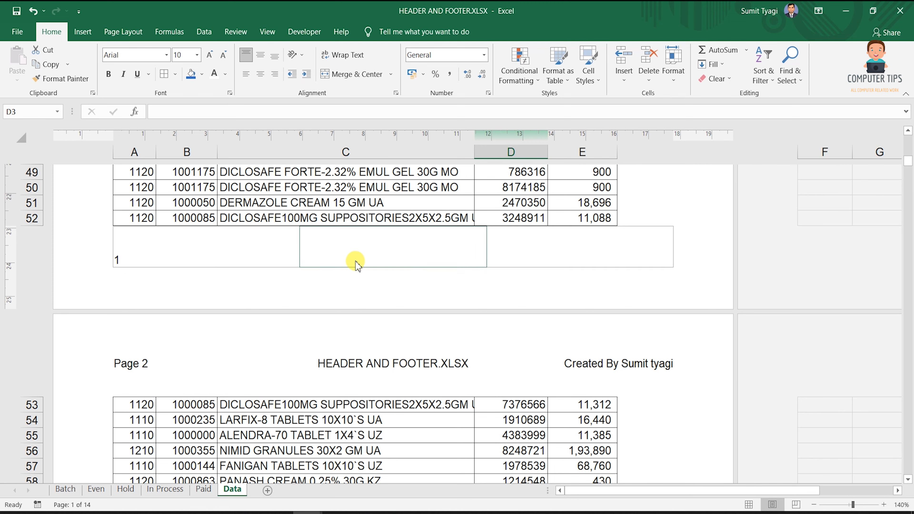
# Insert the picture logo.png from the IMAGES folder in the right footer section and check it on the page.
pyautogui.click(356, 263)
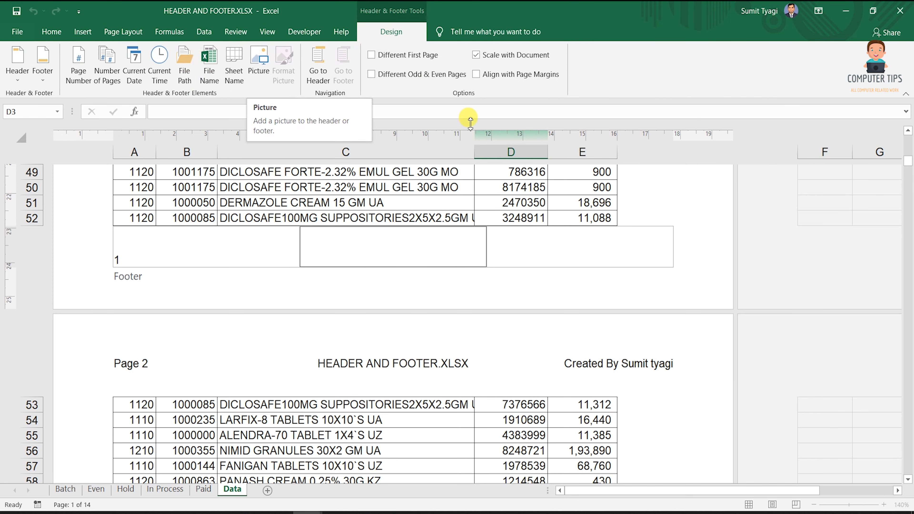
pyautogui.click(576, 240)
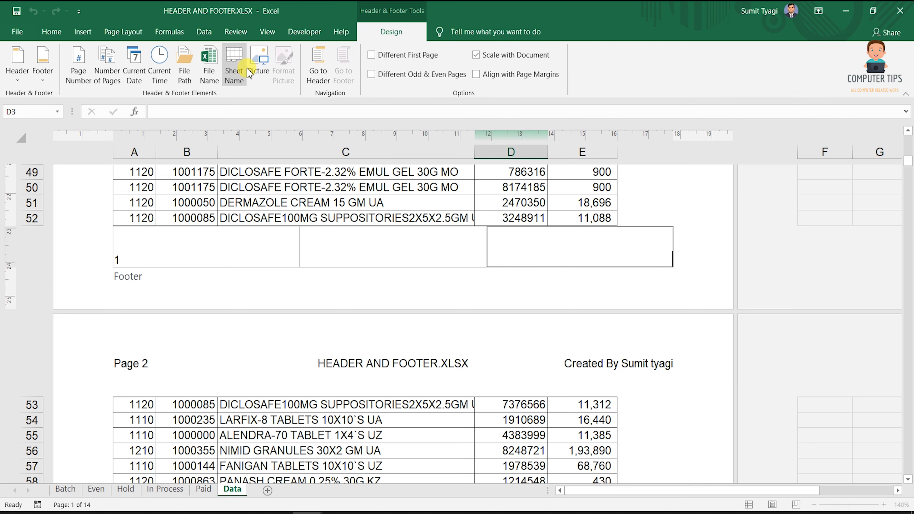
pyautogui.click(259, 63)
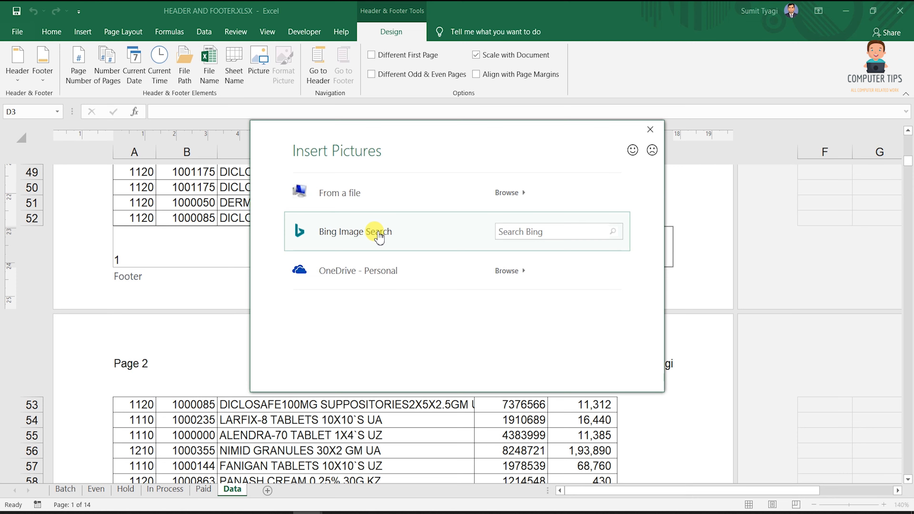
pyautogui.click(347, 191)
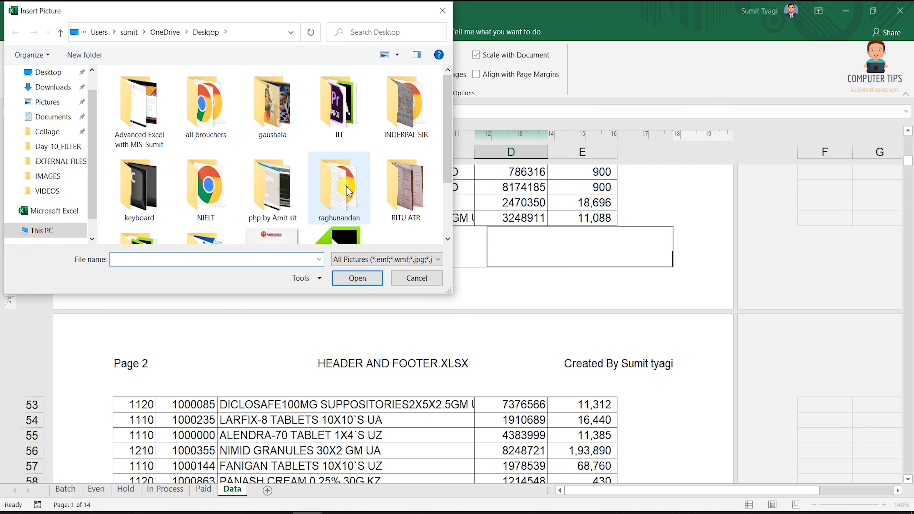
pyautogui.click(50, 177)
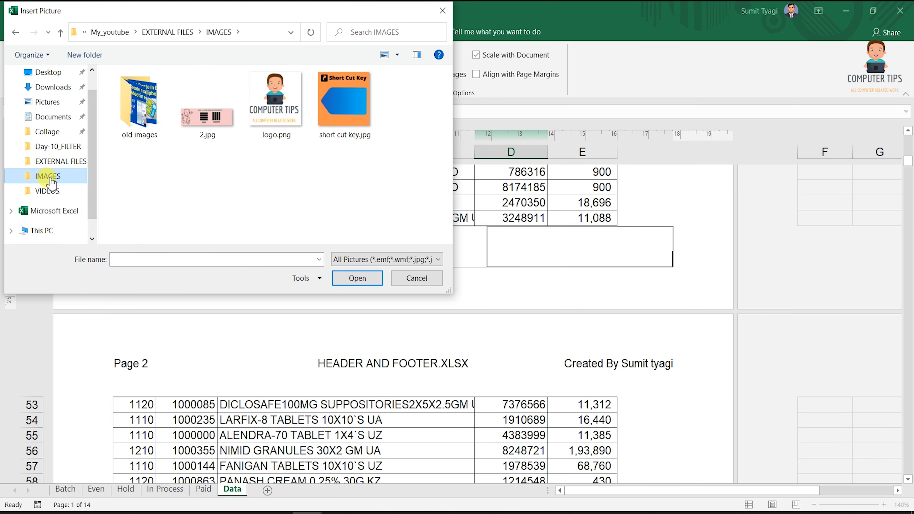
pyautogui.click(276, 101)
pyautogui.doubleClick(275, 101)
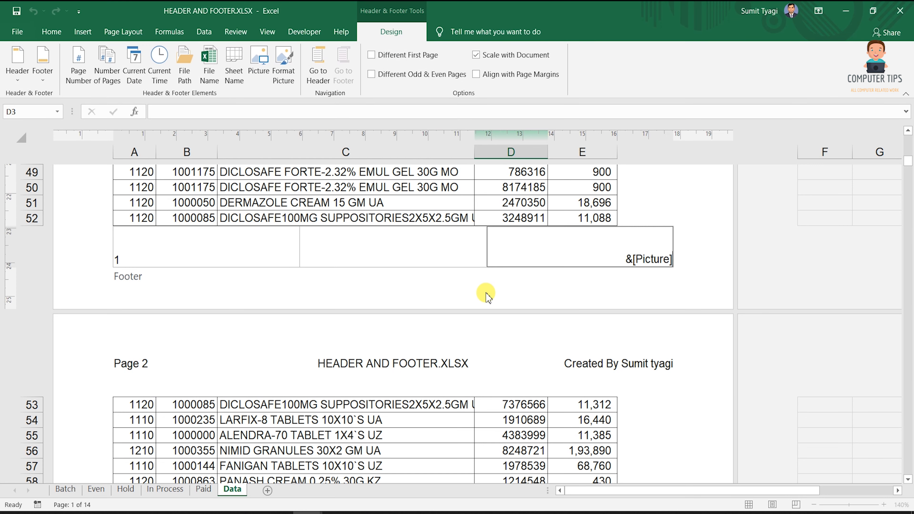
pyautogui.click(582, 432)
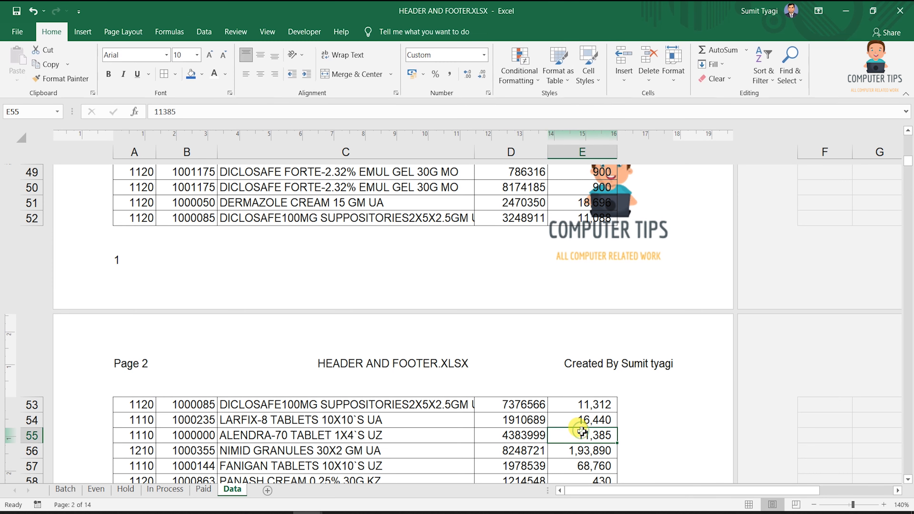
pyautogui.click(635, 223)
pyautogui.click(716, 337)
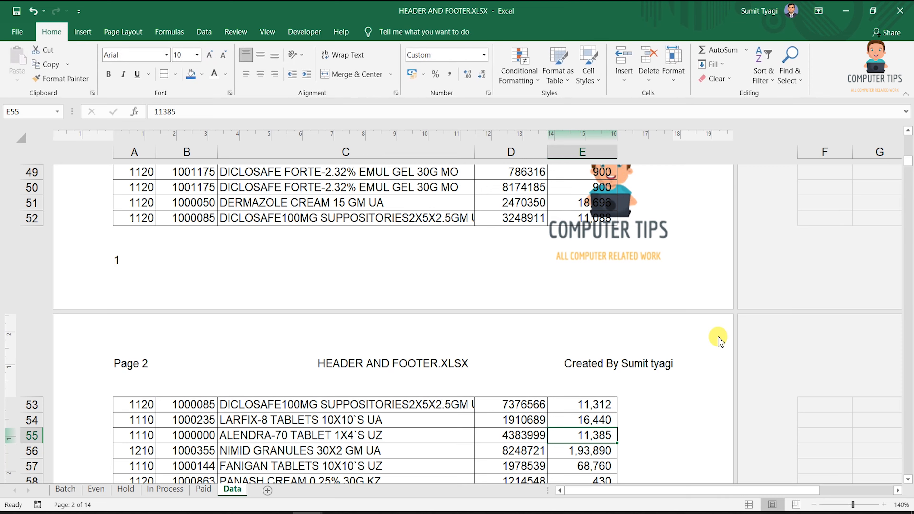
pyautogui.scroll(5, 717, 338)
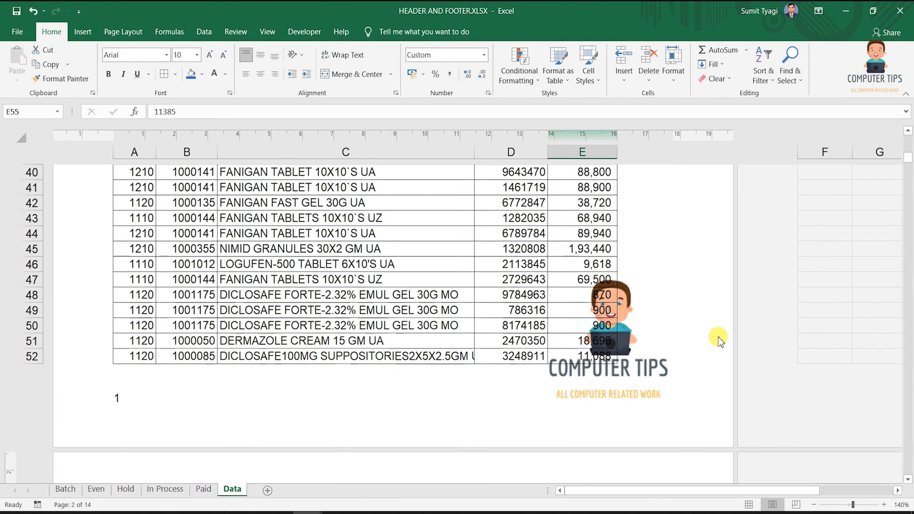
# Replace the left header section's content with the automatic page number alone, leave header editing and check the pages.
pyautogui.scroll(-20, 642, 341)
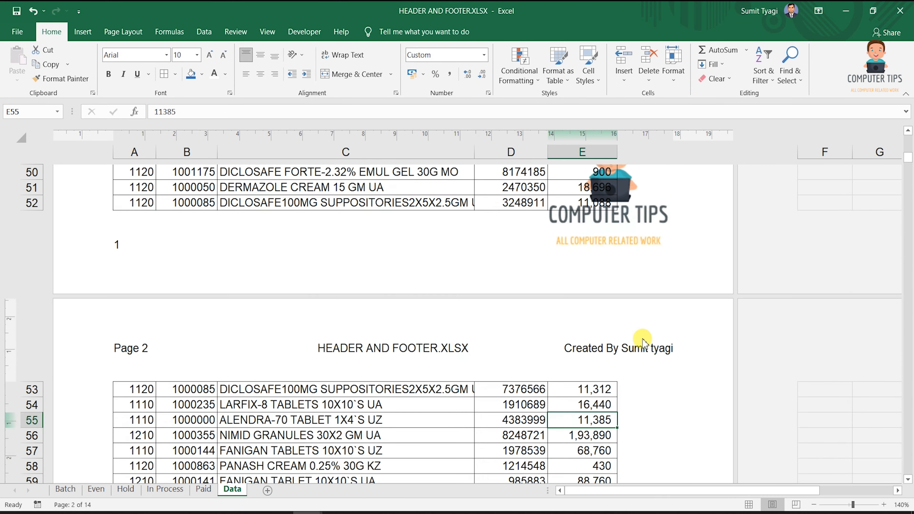
pyautogui.scroll(20, 643, 340)
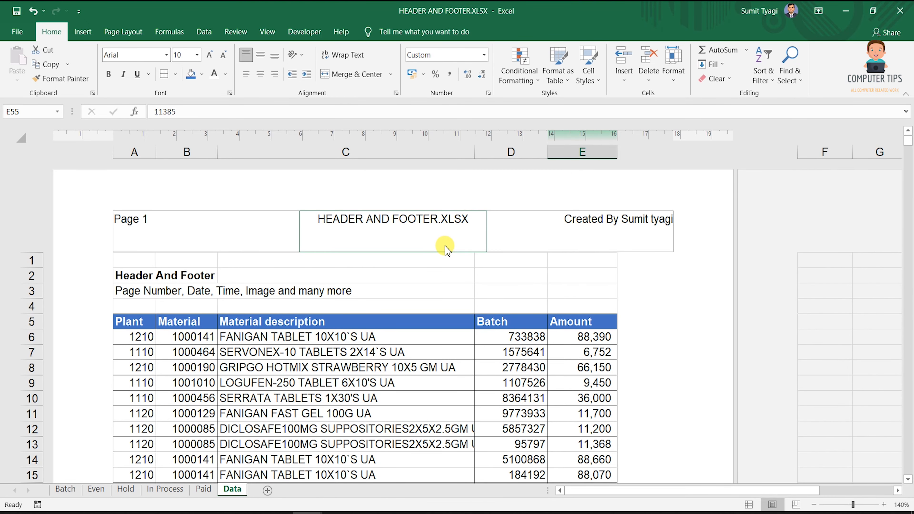
pyautogui.click(278, 236)
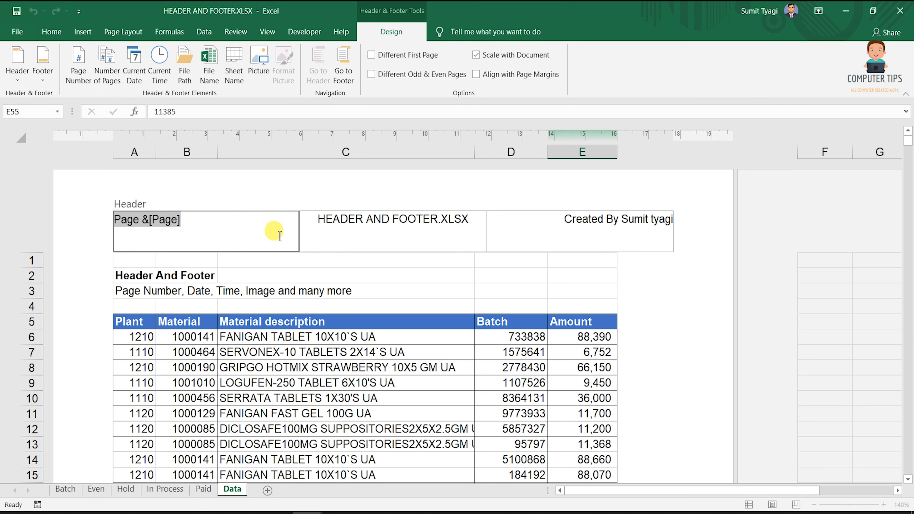
pyautogui.press('Delete')
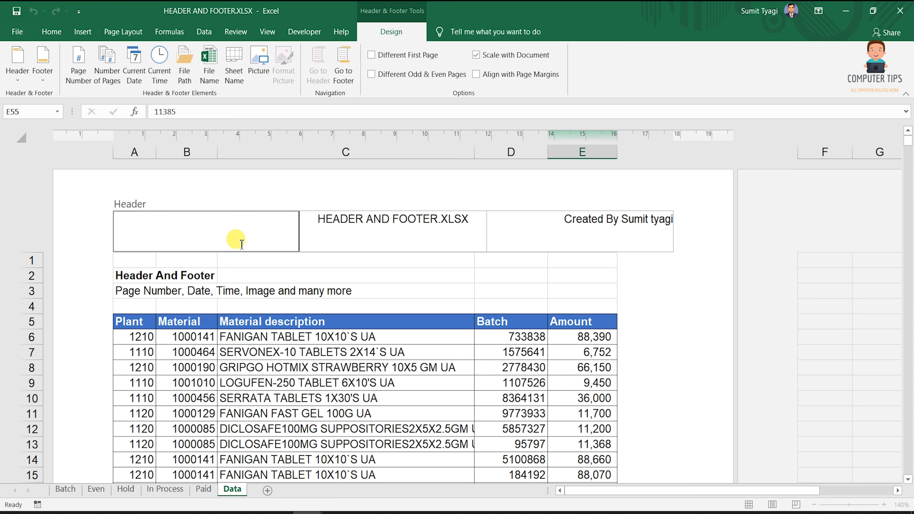
pyautogui.scroll(-7, 257, 329)
pyautogui.scroll(7, 261, 335)
pyautogui.click(206, 230)
pyautogui.click(77, 63)
pyautogui.click(378, 319)
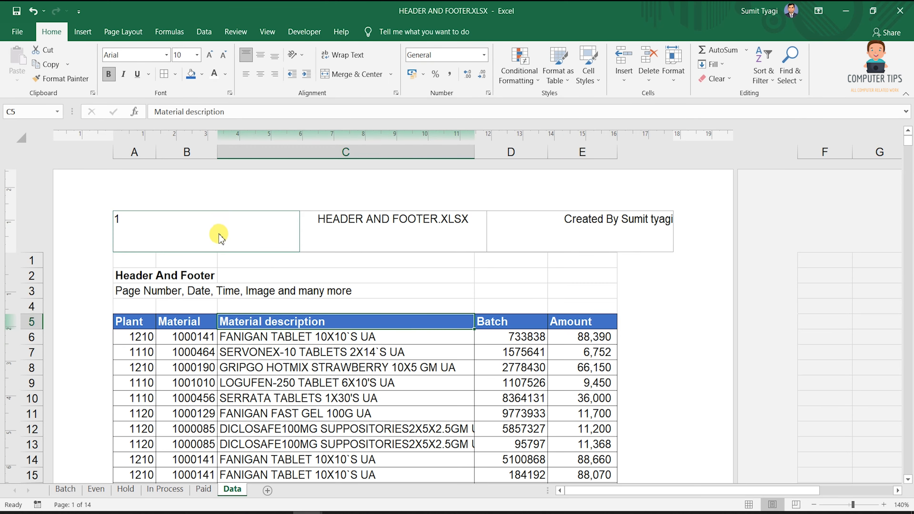
pyautogui.scroll(-15, 219, 237)
pyautogui.scroll(15, 219, 236)
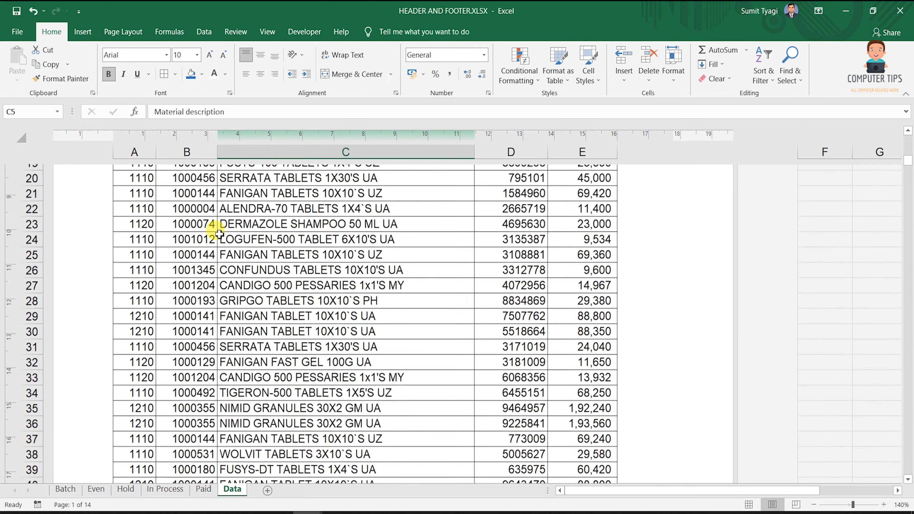
# Enable a different first page and enter "Header File" in the left and "Footer File" in the center section of its header.
pyautogui.click(218, 232)
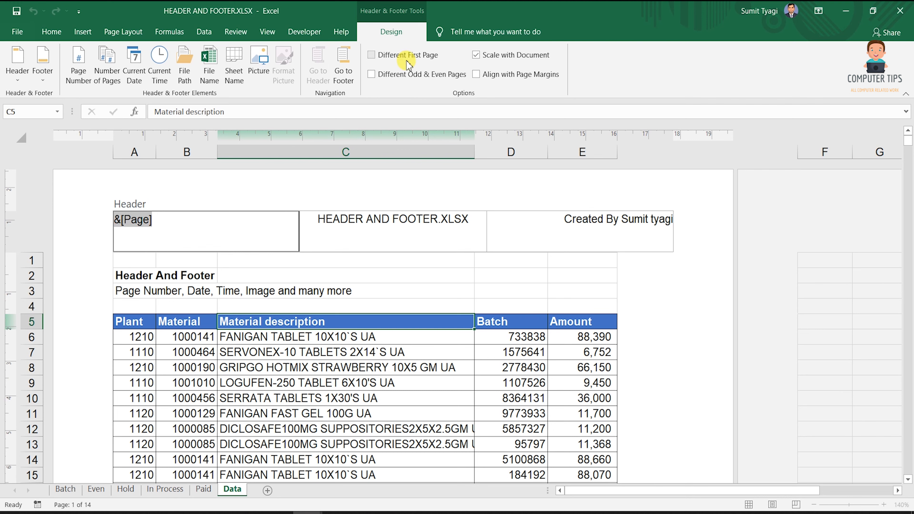
pyautogui.click(388, 54)
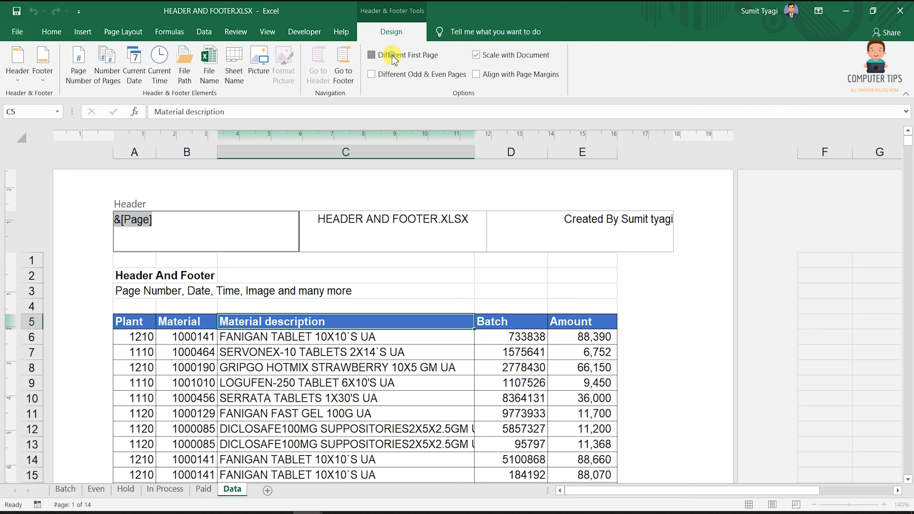
pyautogui.click(179, 220)
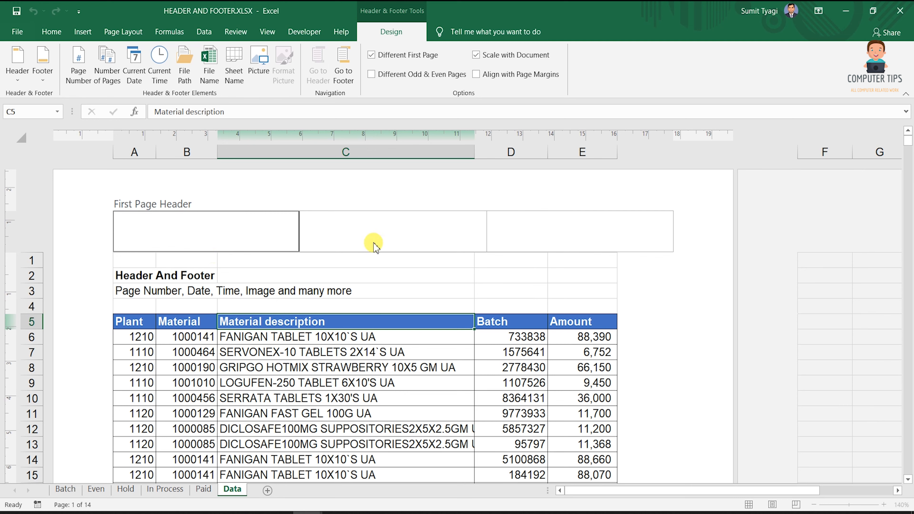
pyautogui.write('Header File')
pyautogui.click(374, 244)
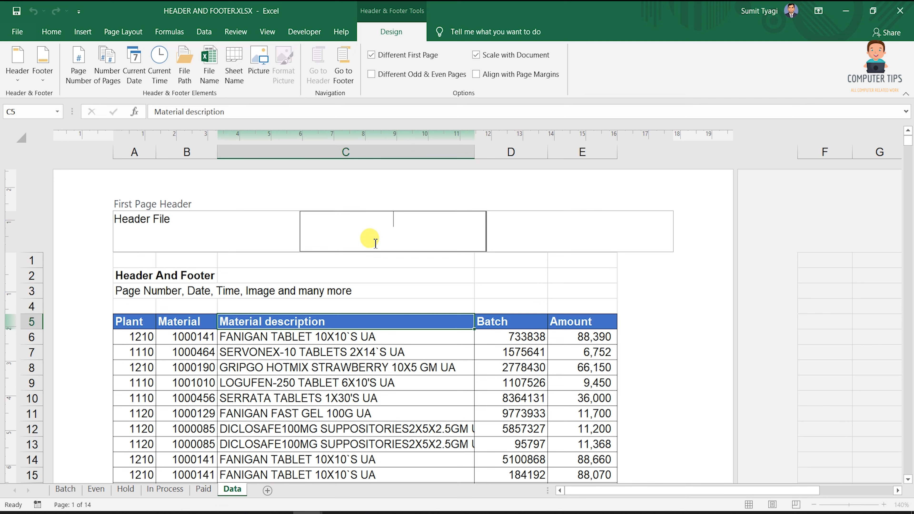
pyautogui.write('Footer File')
# Insert the current date in the right section of the first page header, leave header editing and compare it with page 2's header.
pyautogui.click(531, 230)
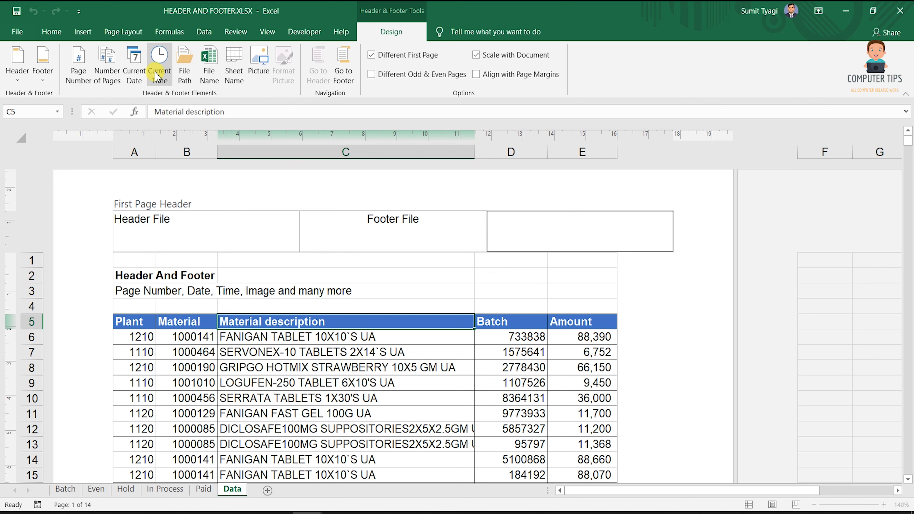
pyautogui.click(140, 72)
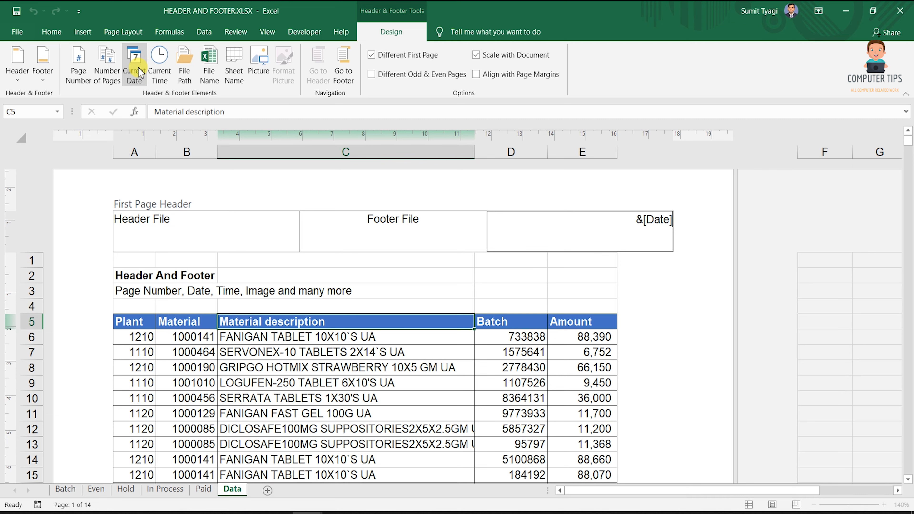
pyautogui.click(578, 308)
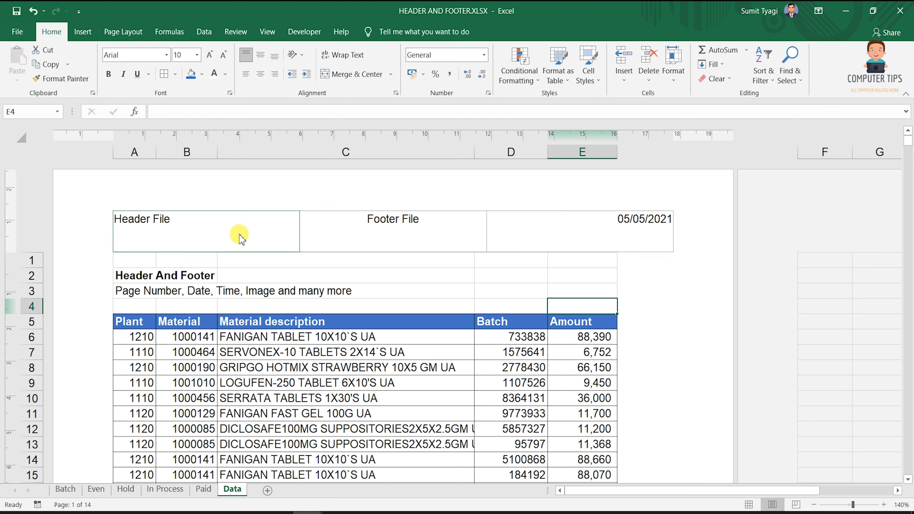
pyautogui.scroll(-4, 239, 236)
pyautogui.scroll(4, 239, 236)
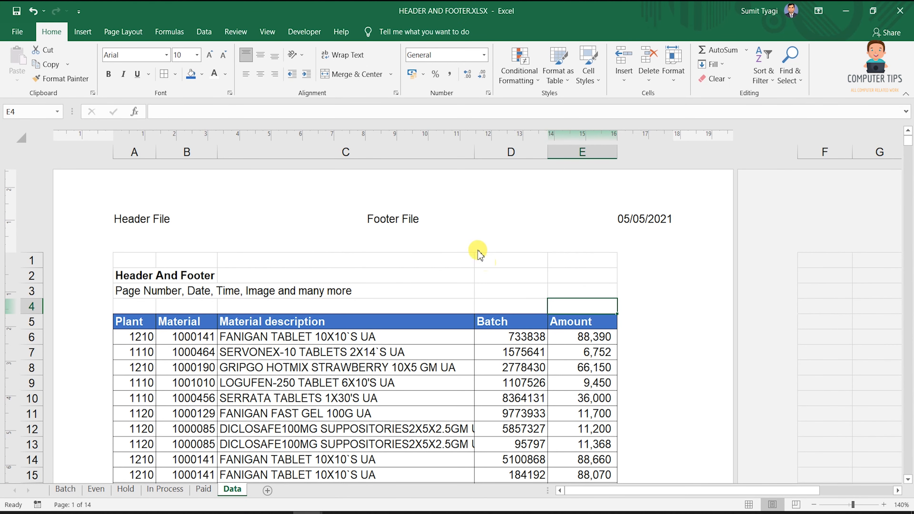
pyautogui.scroll(-17, 663, 455)
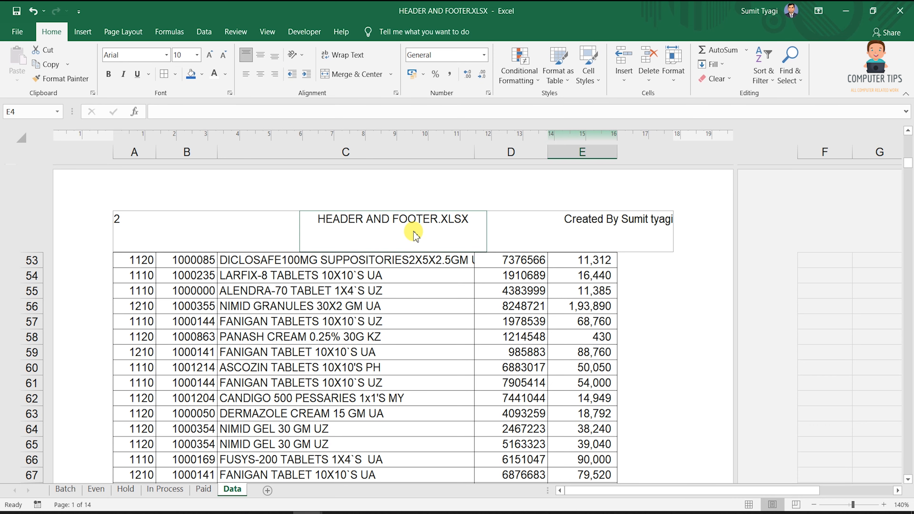
pyautogui.scroll(14, 478, 257)
pyautogui.scroll(4, 477, 254)
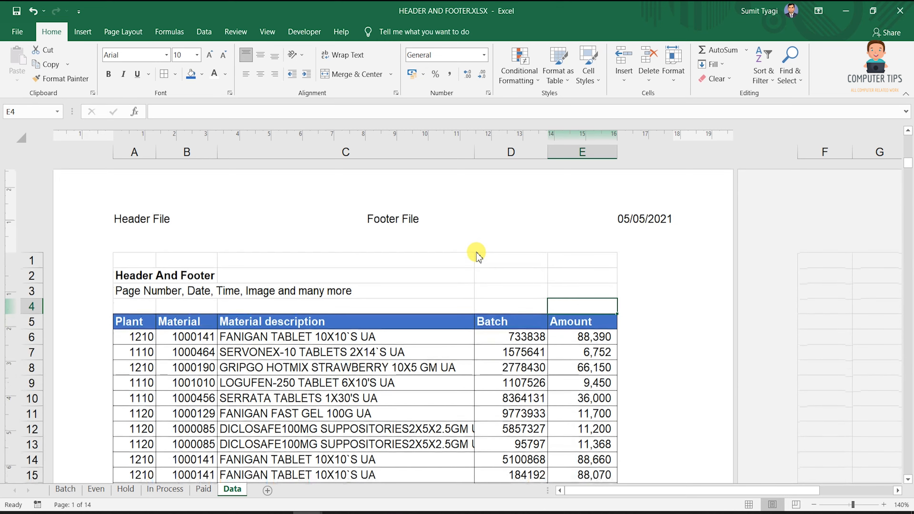
# Enter "Content by" and the author's full name in the center section of the first page footer and leave footer editing.
pyautogui.click(421, 239)
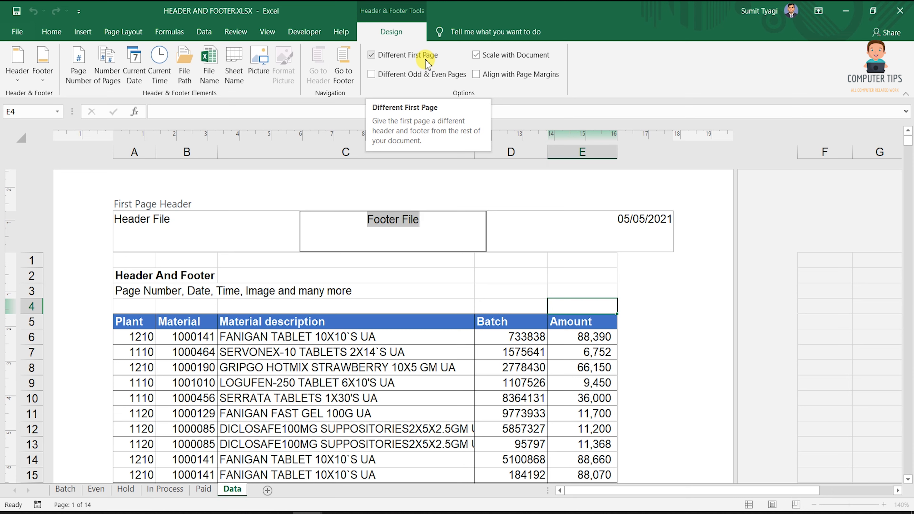
pyautogui.click(342, 77)
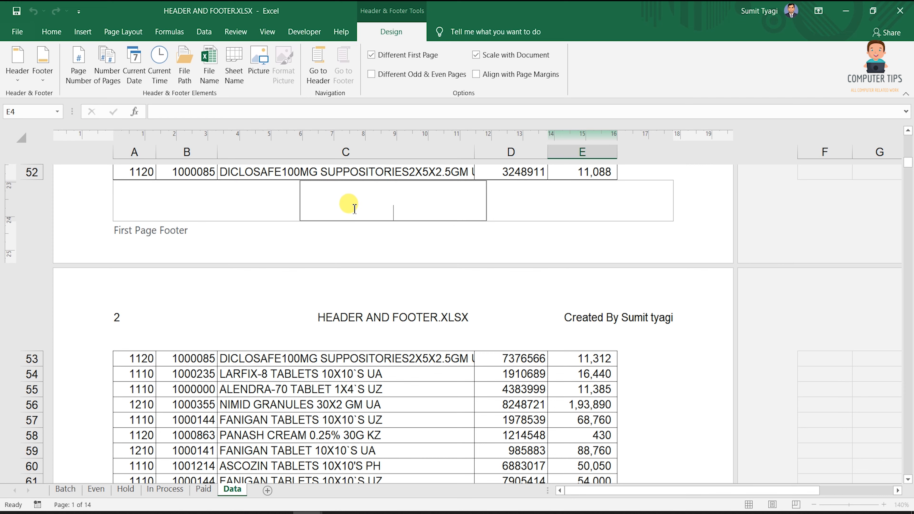
pyautogui.write('Contect')
pyautogui.press('BackSpace')
pyautogui.press('BackSpace')
pyautogui.press('BackSpace')
pyautogui.write('nt by Sumit tyagi')
pyautogui.press('Return')
pyautogui.press('BackSpace')
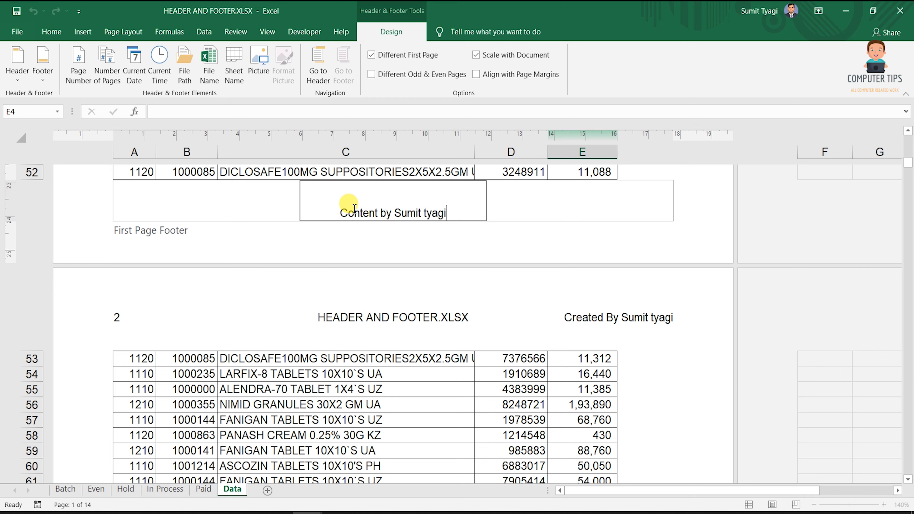
pyautogui.click(377, 308)
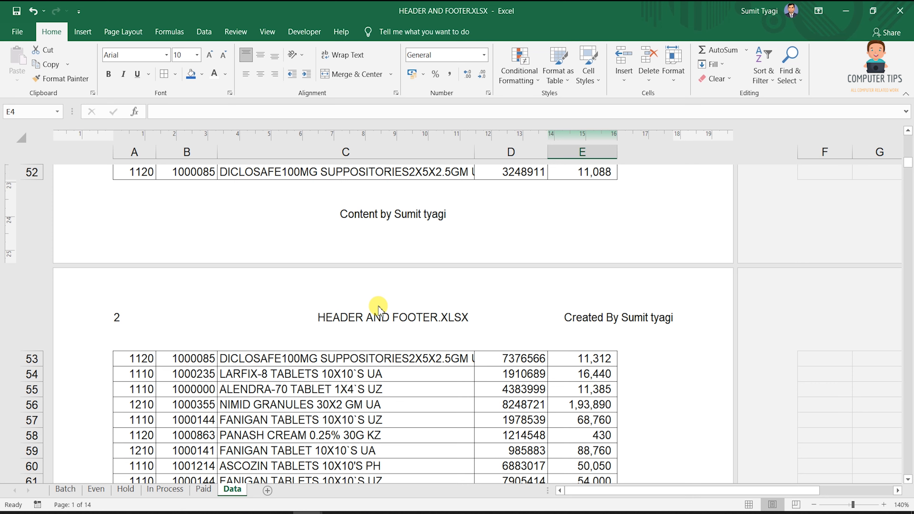
pyautogui.click(83, 32)
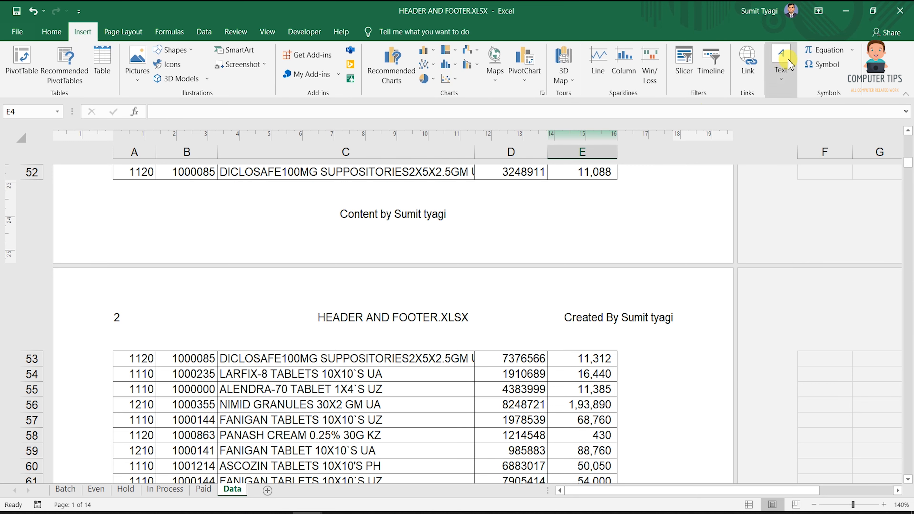
pyautogui.click(787, 76)
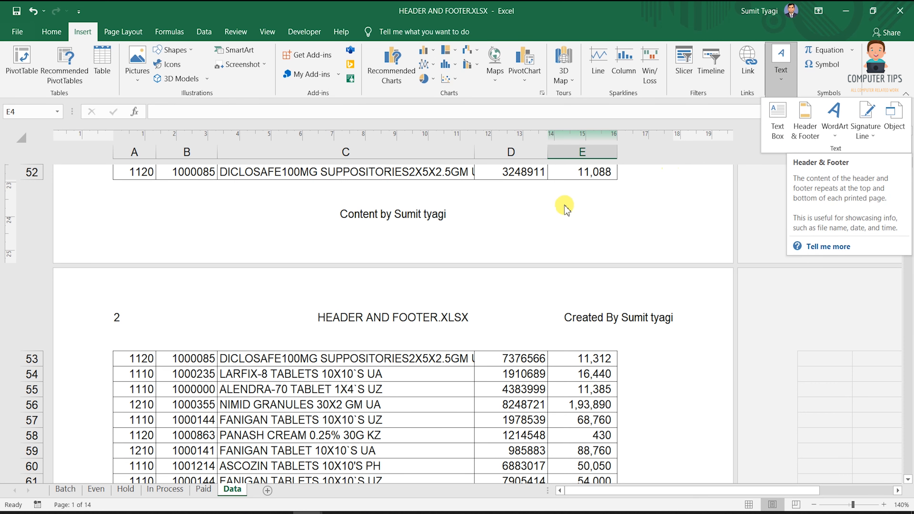
pyautogui.scroll(17, 365, 287)
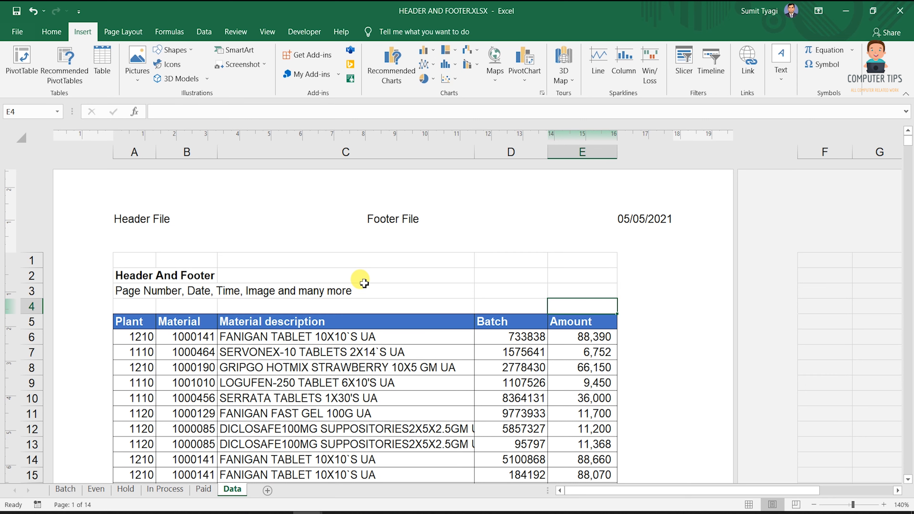
# Open the print preview and page forward from the first page to examine the headers and footers.
pyautogui.hotkey('ctrl', 'p')
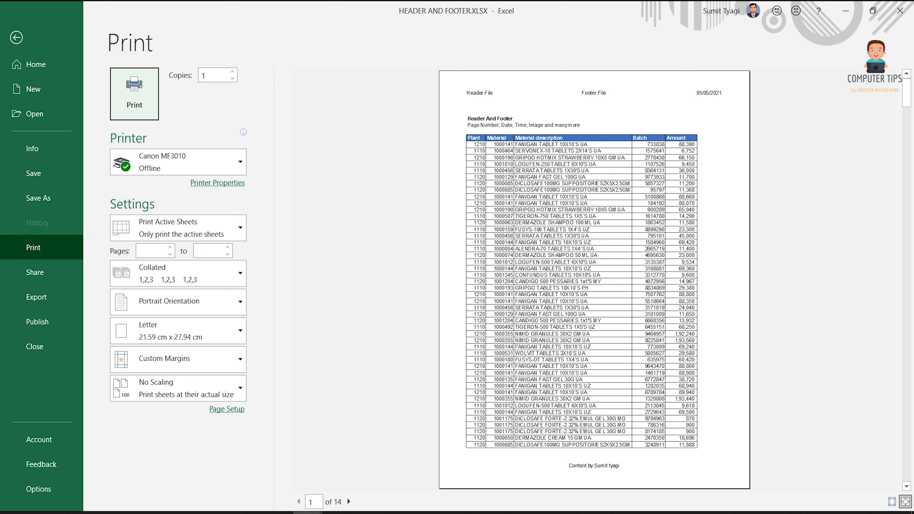
pyautogui.click(349, 502)
pyautogui.click(349, 501)
pyautogui.click(349, 502)
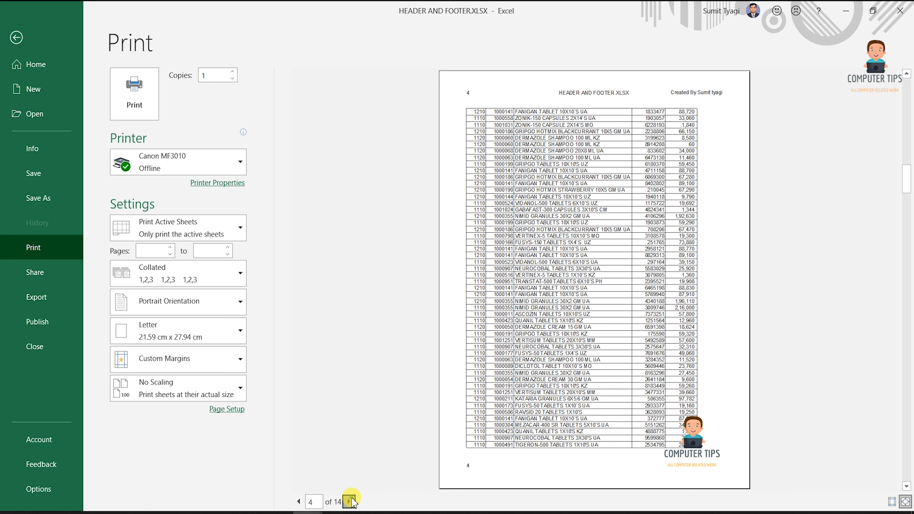
pyautogui.click(349, 502)
pyautogui.click(349, 501)
pyautogui.click(349, 502)
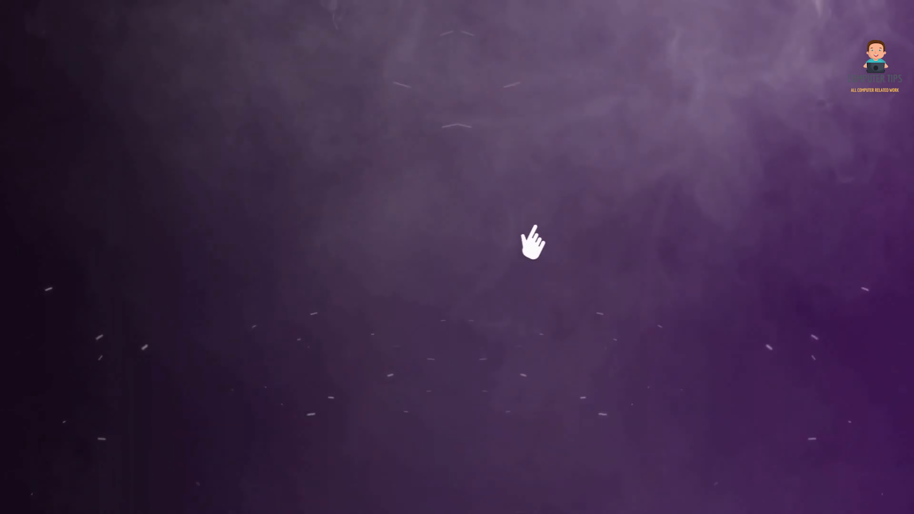